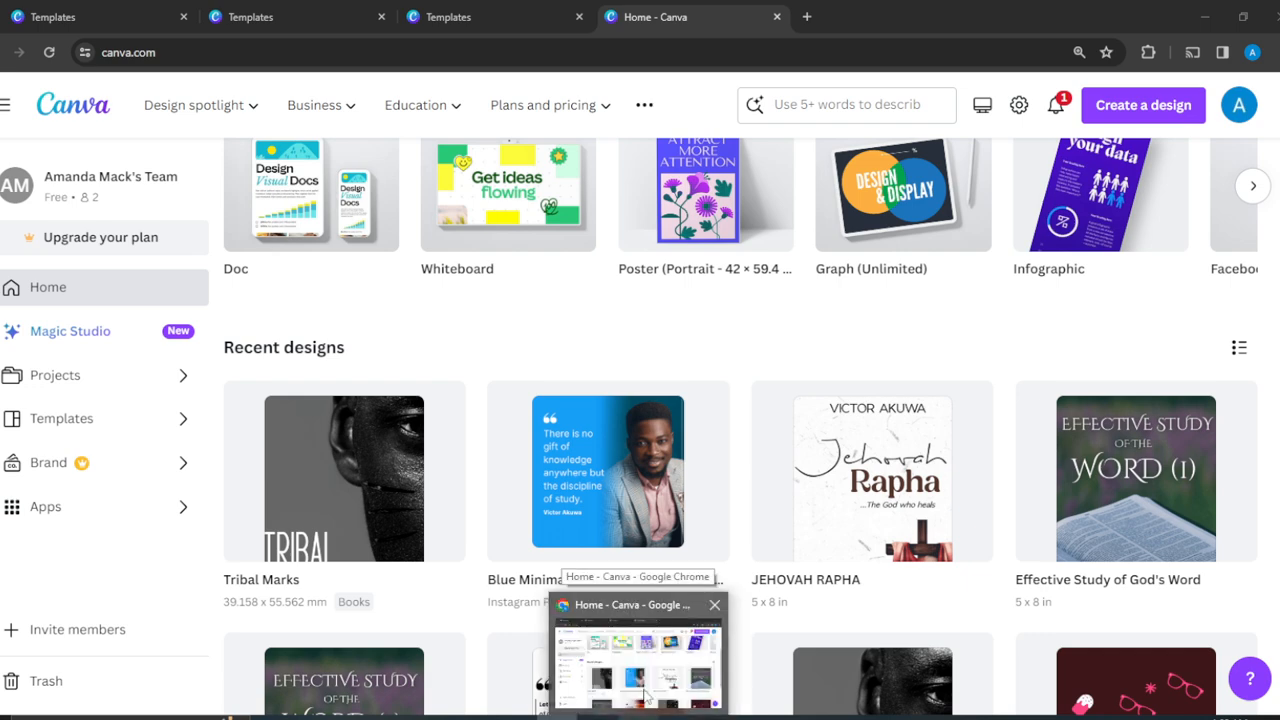
Search the Canva templates for "custom desktop wallpaper"
{"action": "left_click", "coordinate": [645, 697]}
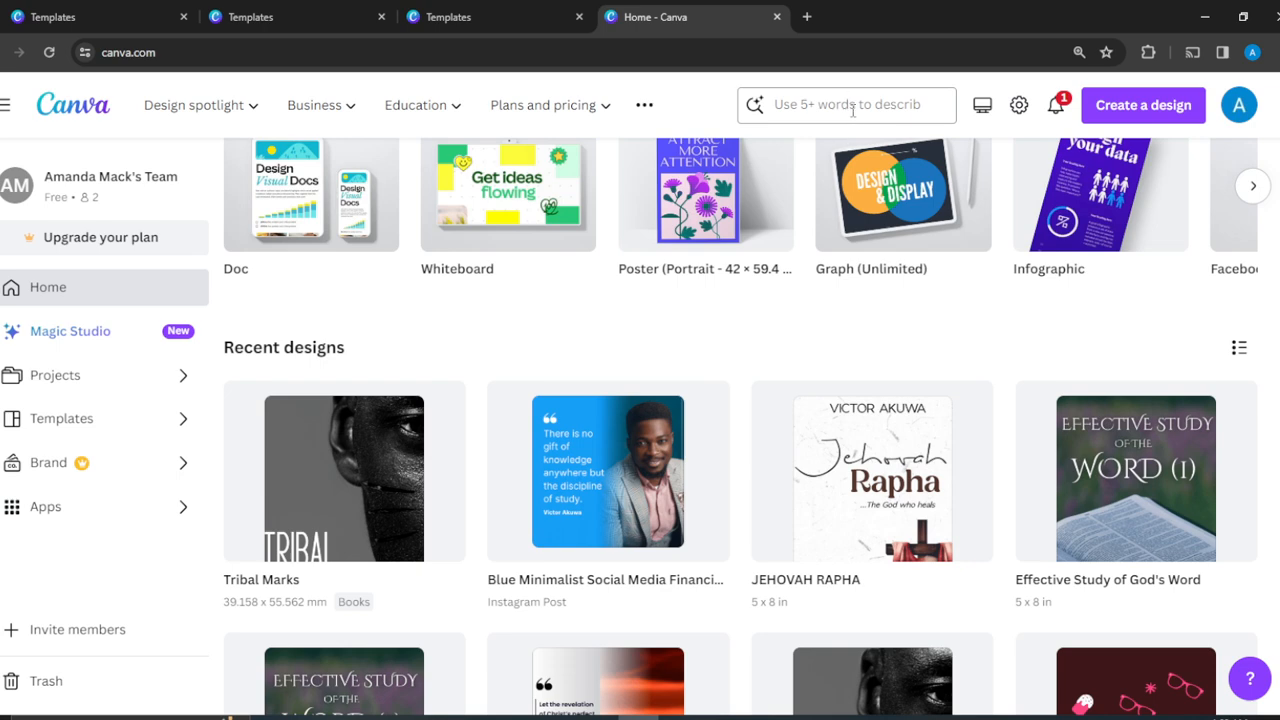
{"action": "left_click", "coordinate": [850, 105]}
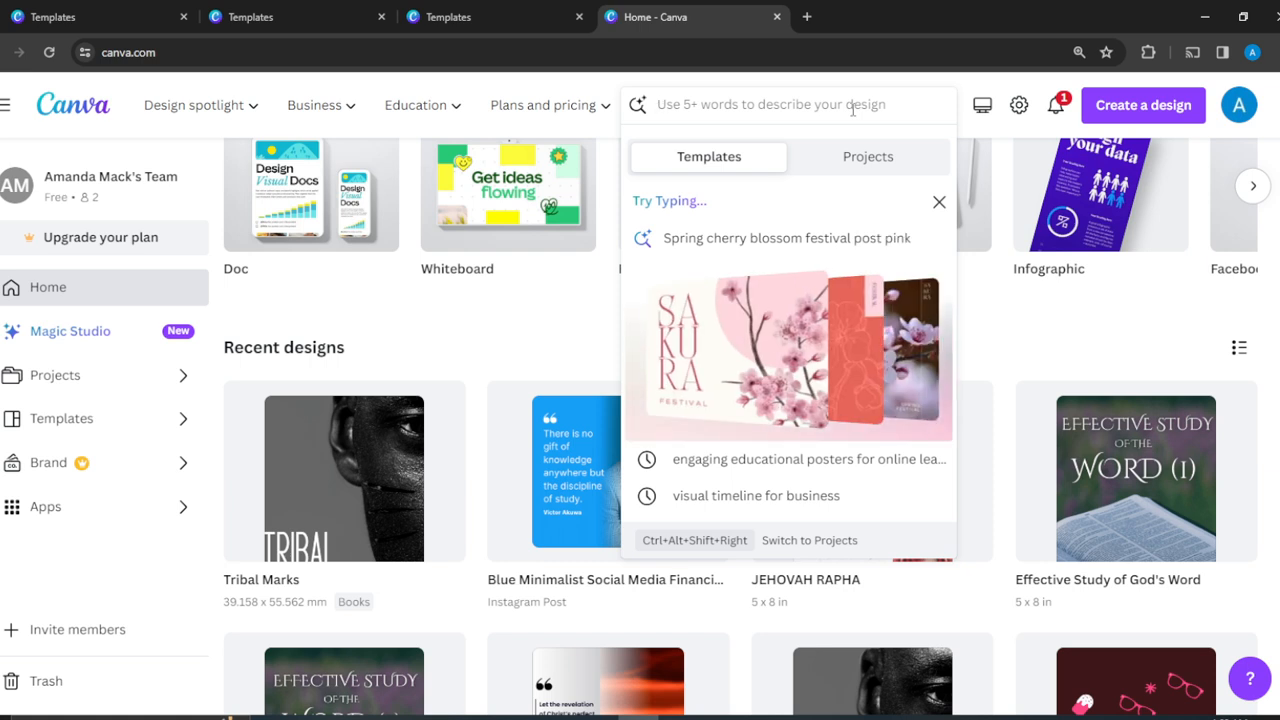
{"action": "type", "text": "c"}
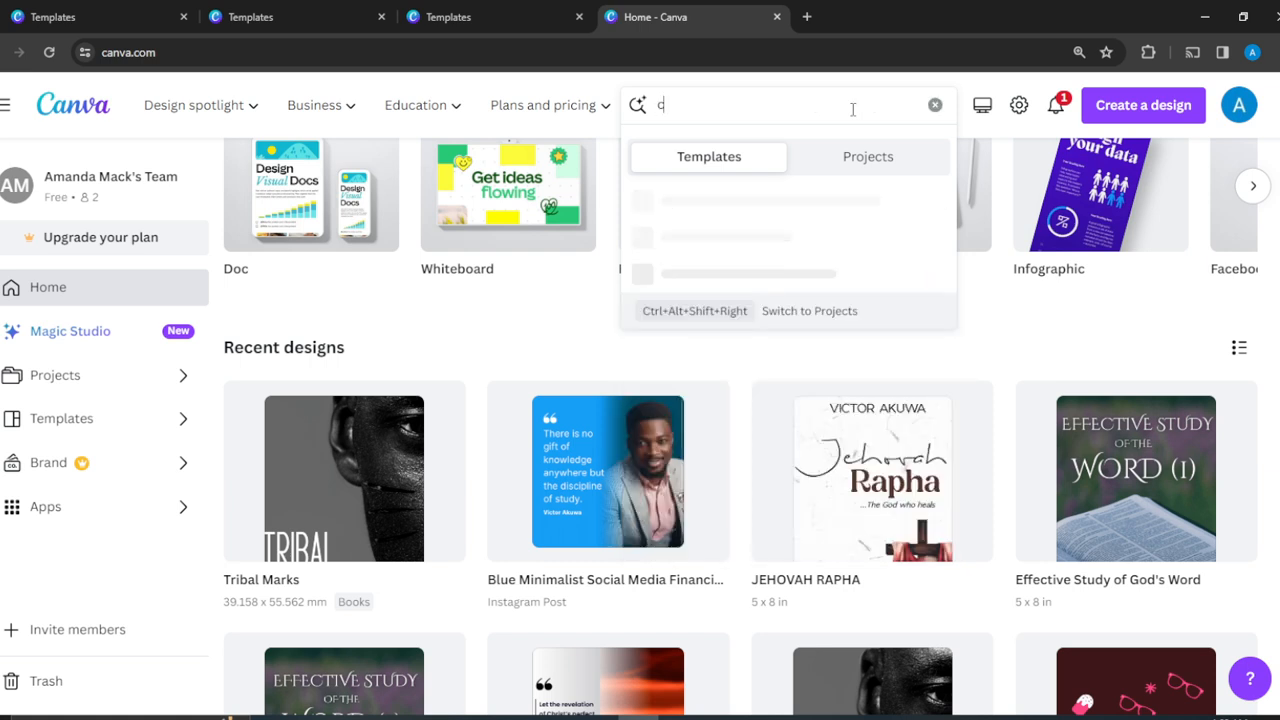
{"action": "type", "text": "ustom wallpaper"}
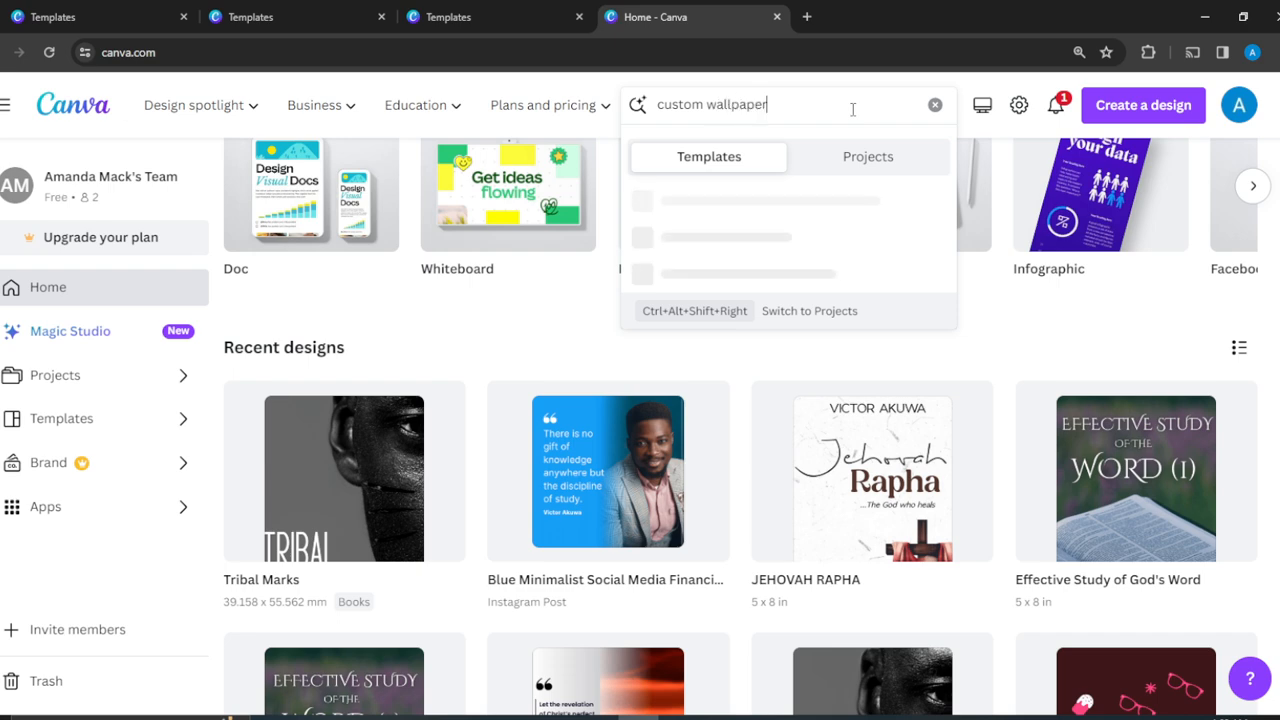
{"action": "key", "text": "BackSpace"}
{"action": "key", "text": "BackSpace"}
{"action": "key", "text": "BackSpace"}
{"action": "key", "text": "BackSpace"}
{"action": "key", "text": "BackSpace"}
{"action": "key", "text": "BackSpace"}
{"action": "key", "text": "BackSpace"}
{"action": "key", "text": "BackSpace"}
{"action": "key", "text": "BackSpace"}
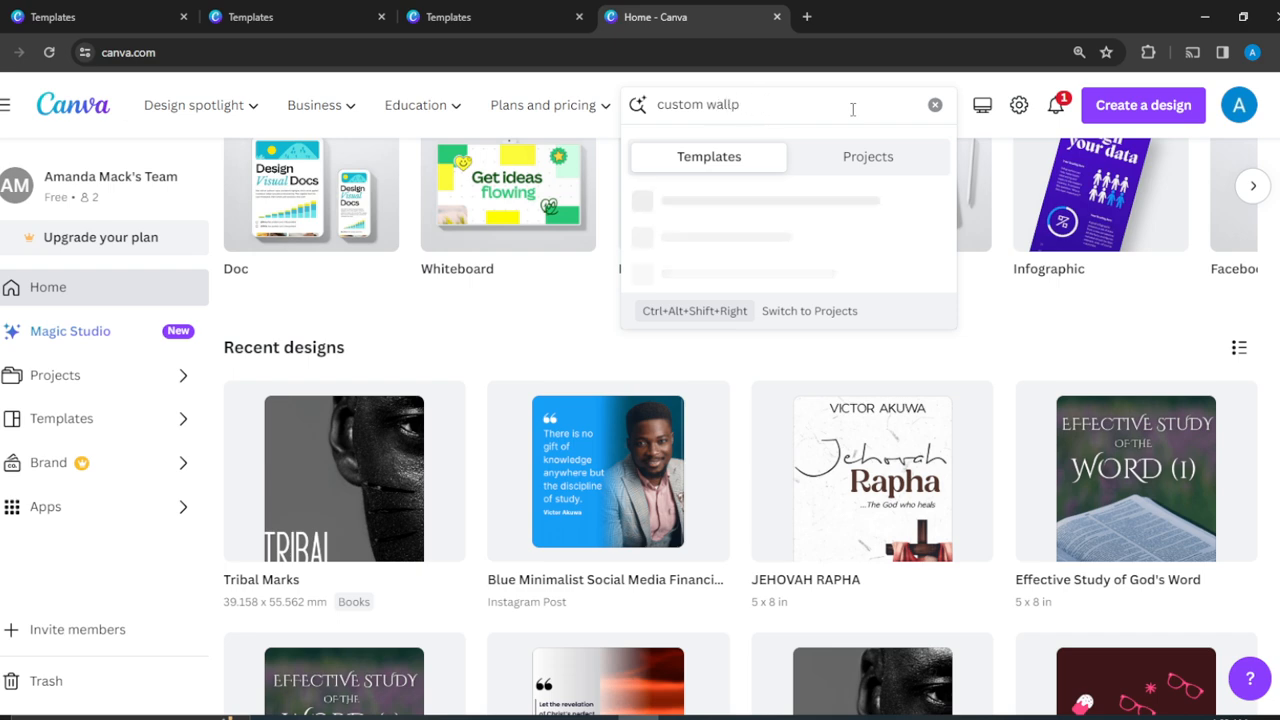
{"action": "type", "text": "de"}
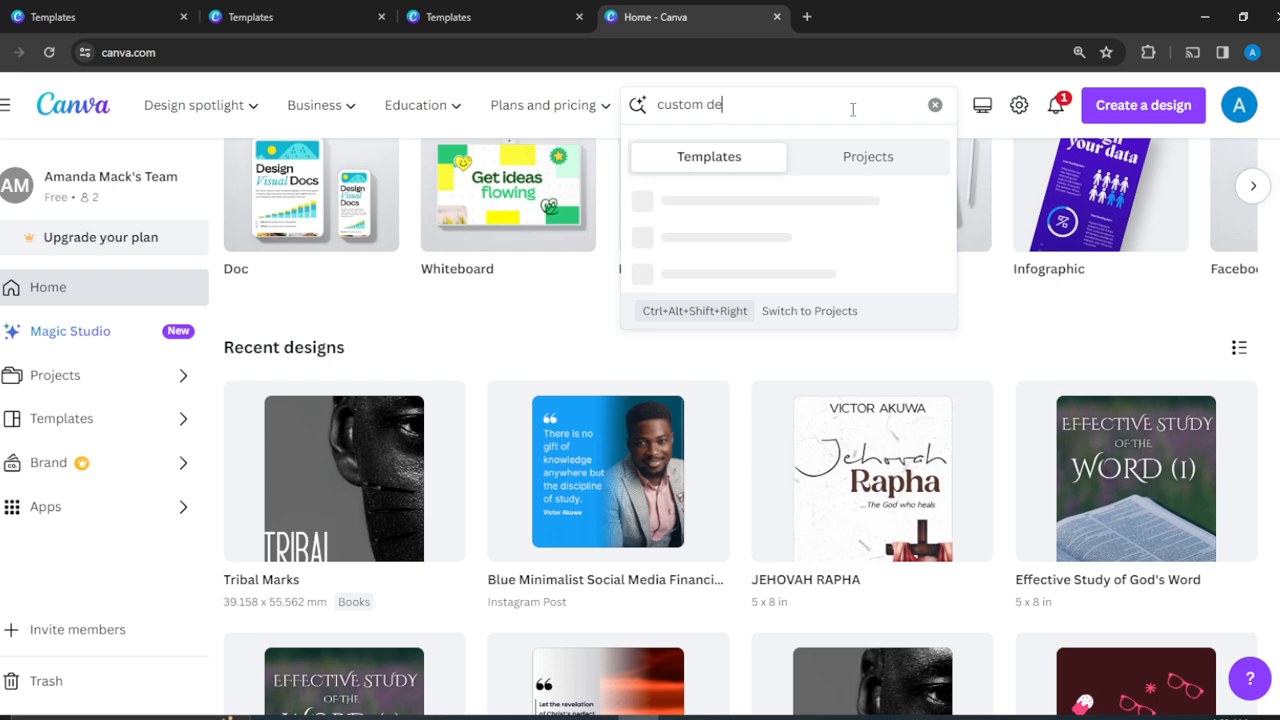
{"action": "type", "text": "sktop "}
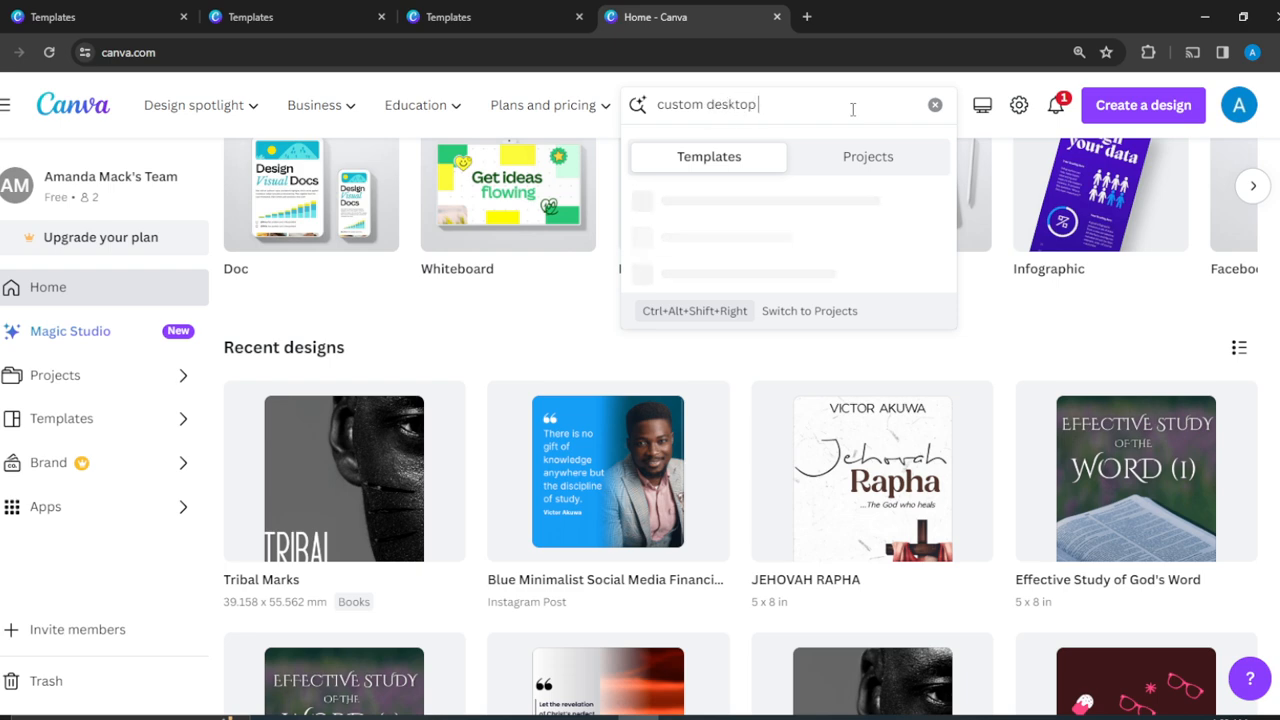
{"action": "type", "text": "ewall"}
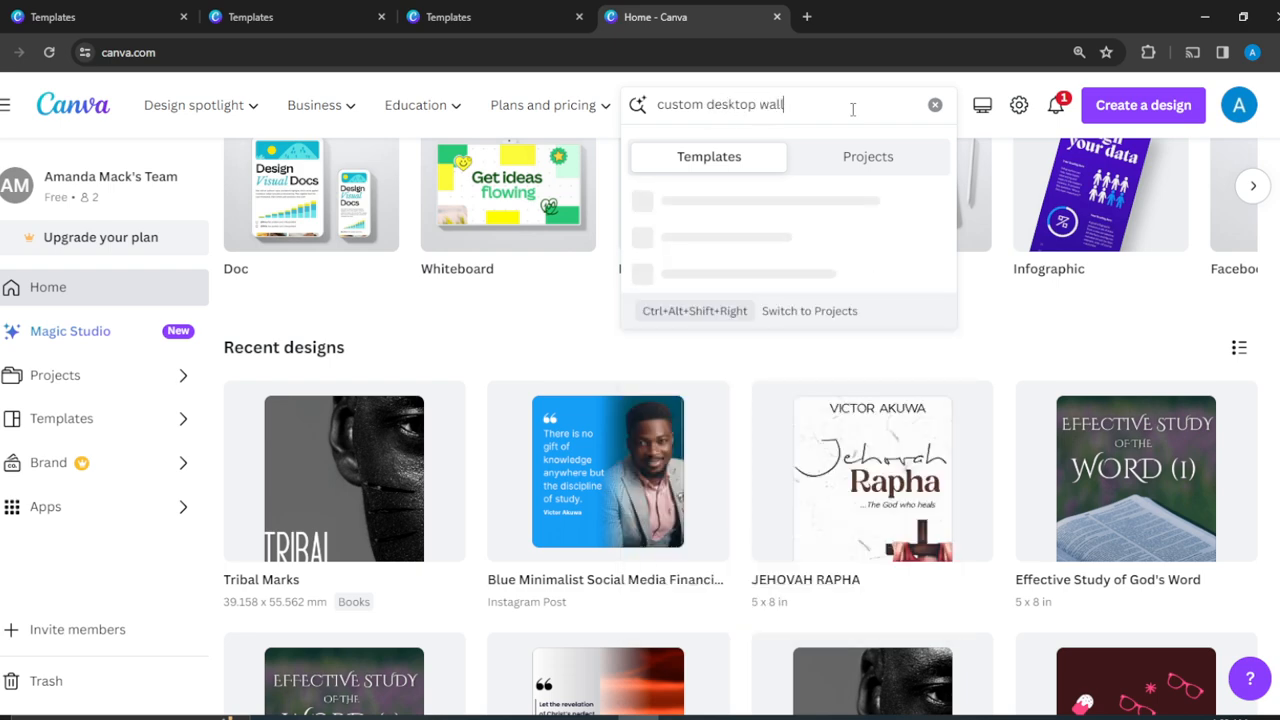
{"action": "type", "text": "paper"}
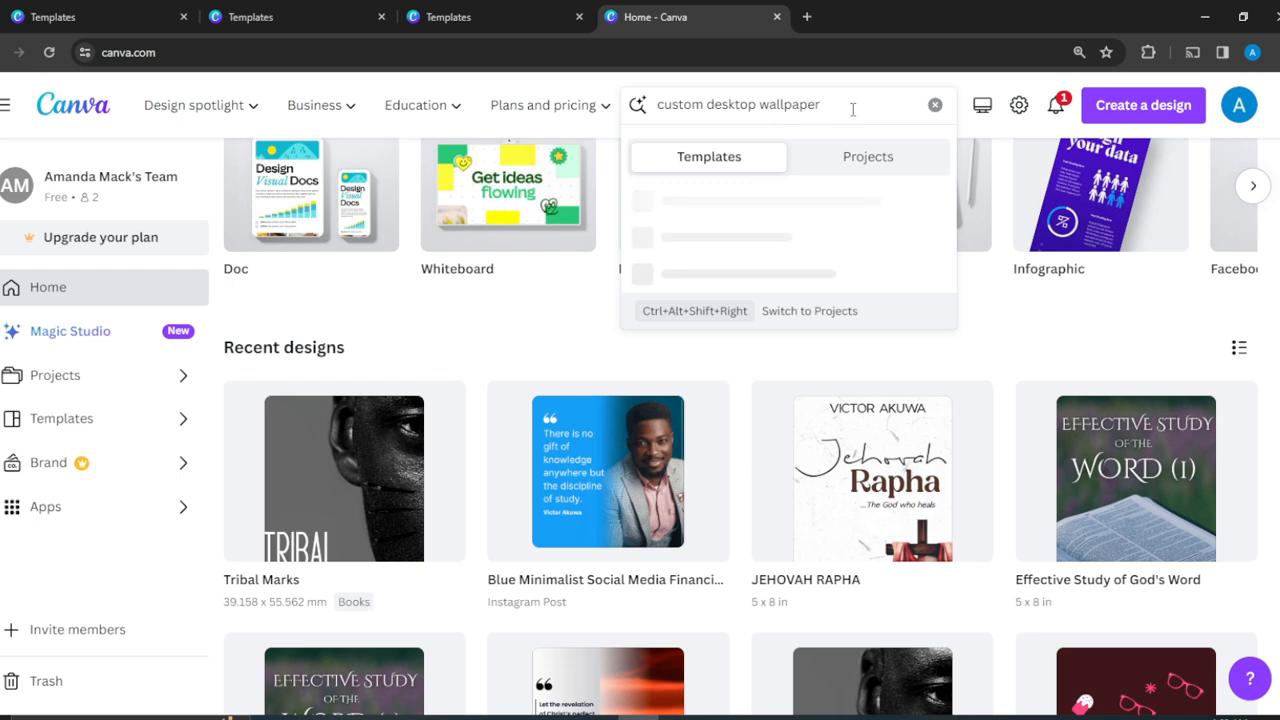
{"action": "key", "text": "Return"}
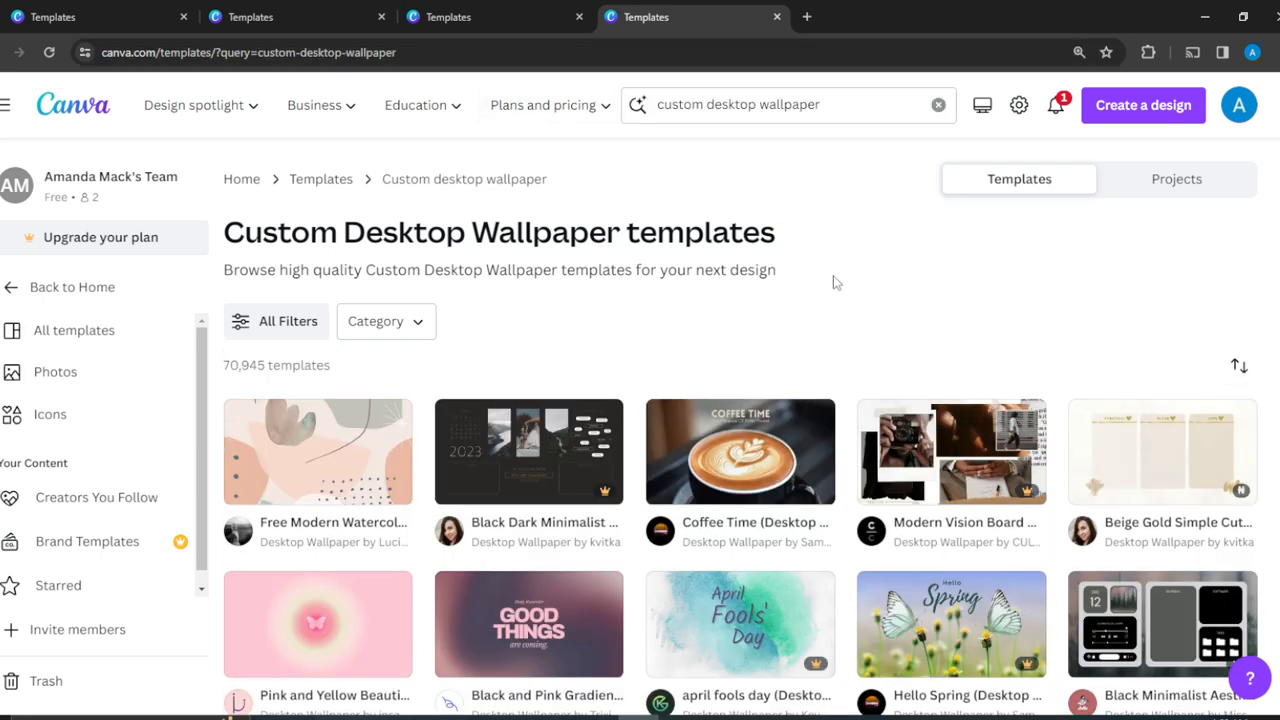
Find the Colorful Aesthetic Modern Desktop Wallpaper among the designs similar to the Coffee Time template and open it for customizing
{"action": "scroll", "coordinate": [835, 283], "scroll_direction": "down", "scroll_amount": 2}
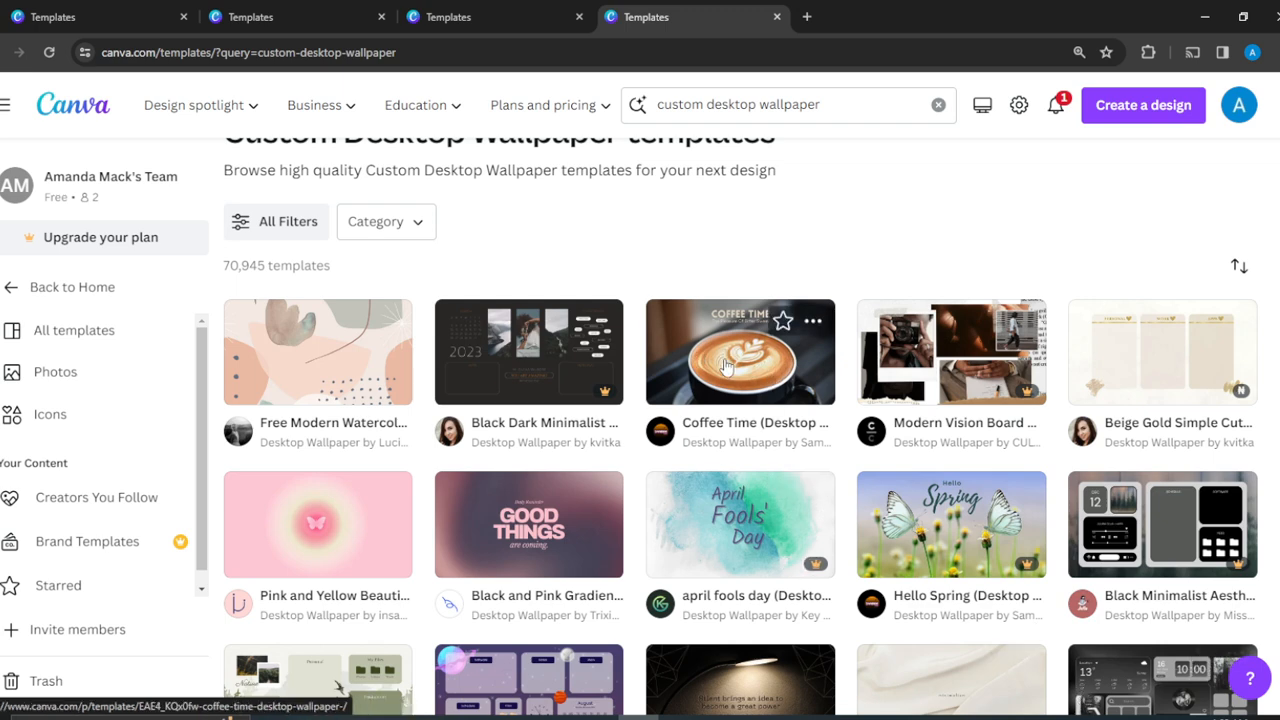
{"action": "left_click", "coordinate": [766, 360]}
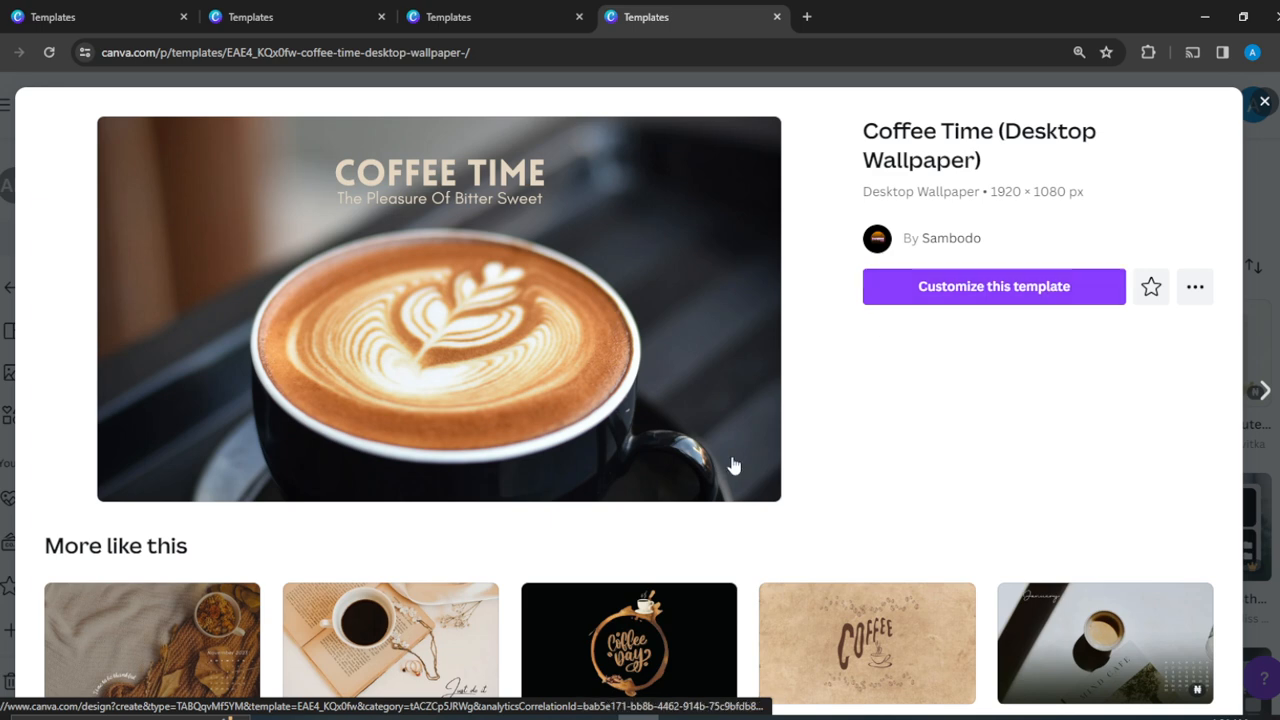
{"action": "scroll", "coordinate": [969, 489], "scroll_direction": "down", "scroll_amount": 1}
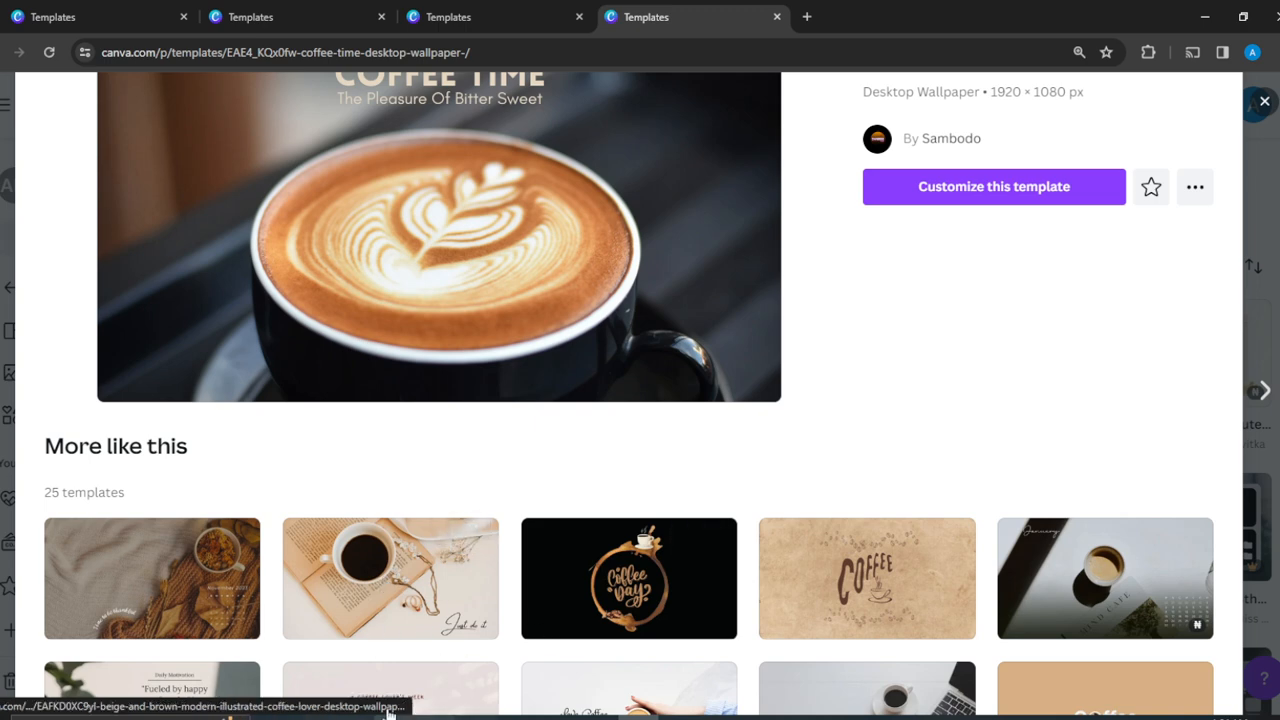
{"action": "left_click", "coordinate": [408, 600]}
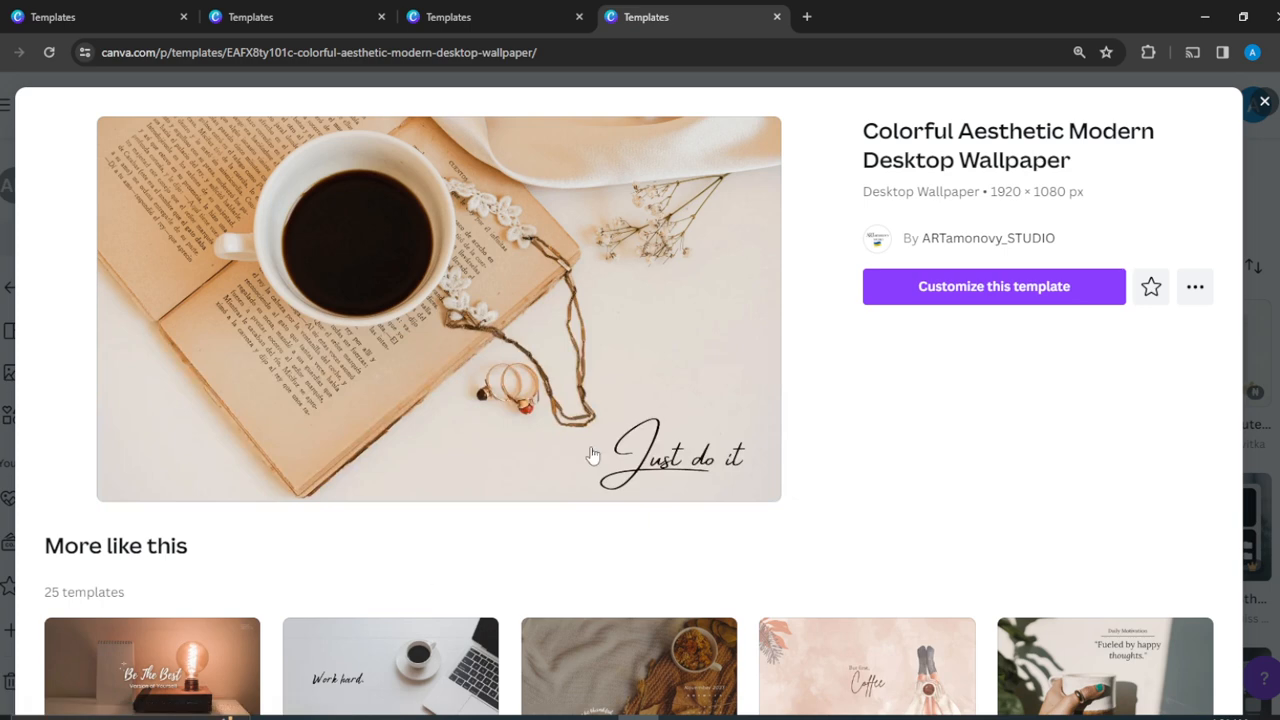
{"action": "left_click", "coordinate": [1000, 292]}
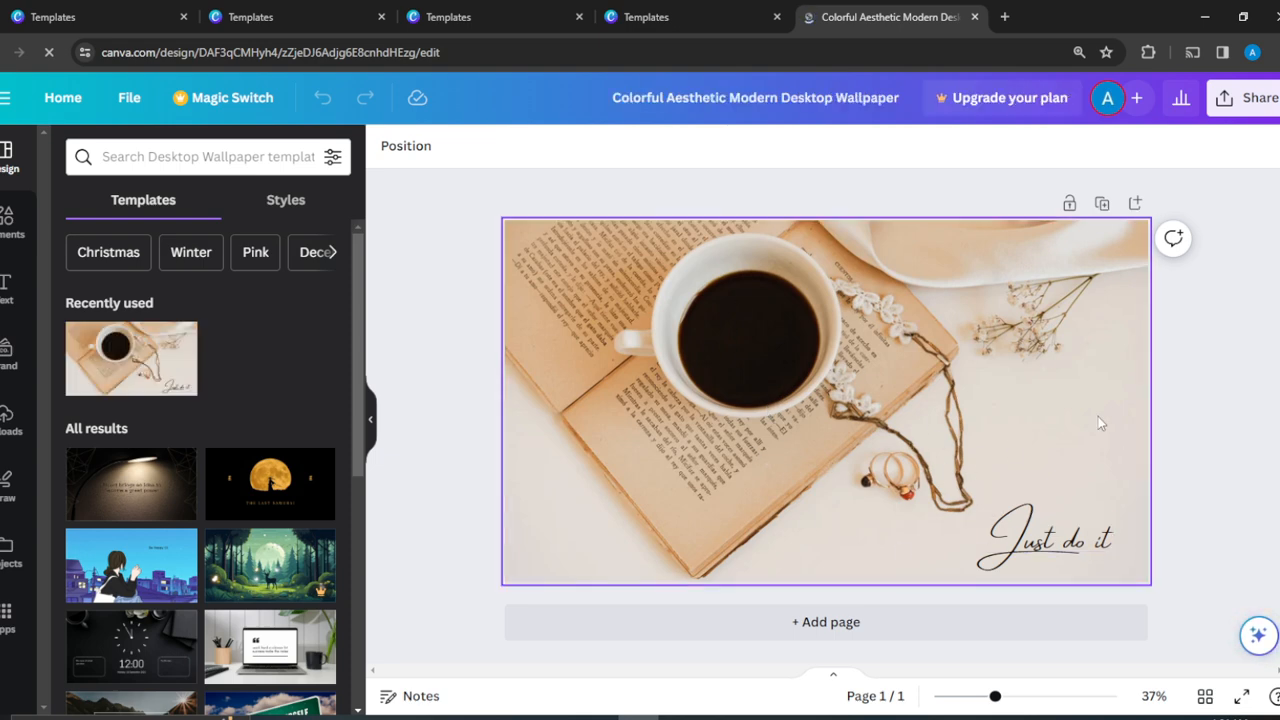
{"action": "left_click", "coordinate": [794, 287]}
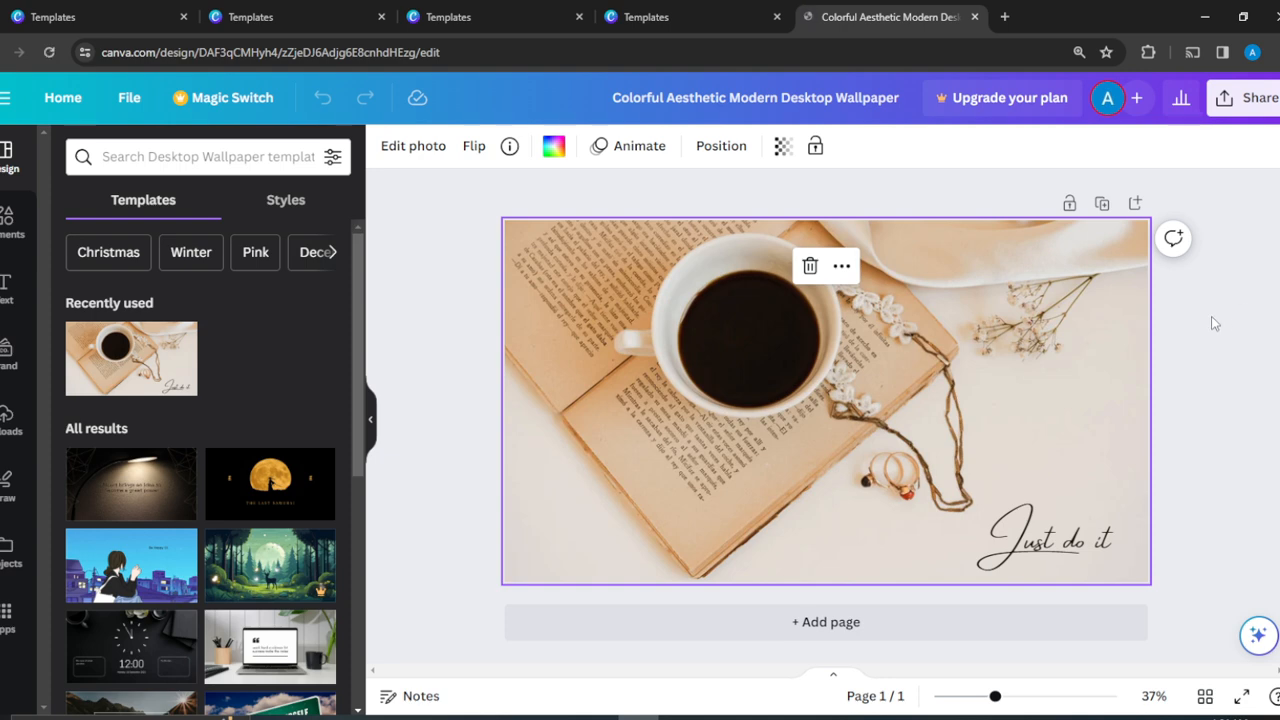
{"action": "left_click", "coordinate": [1211, 316]}
{"action": "left_click", "coordinate": [770, 275]}
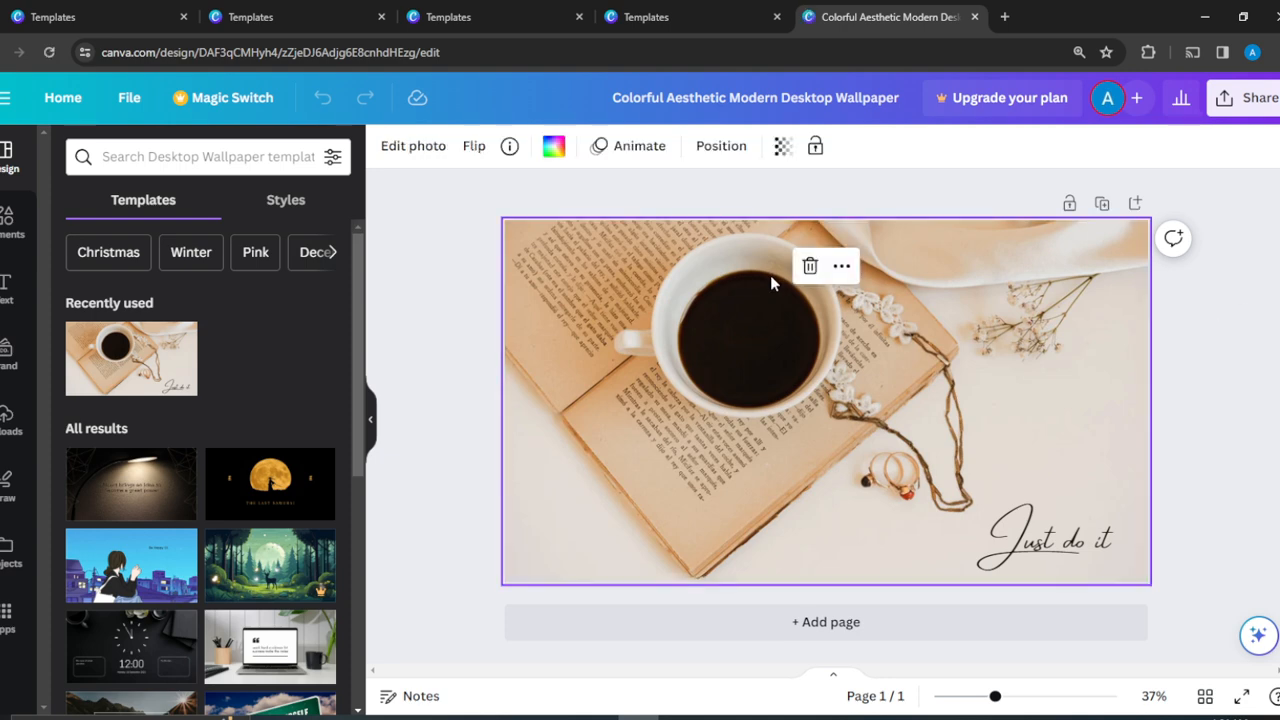
{"action": "double_click", "coordinate": [770, 275]}
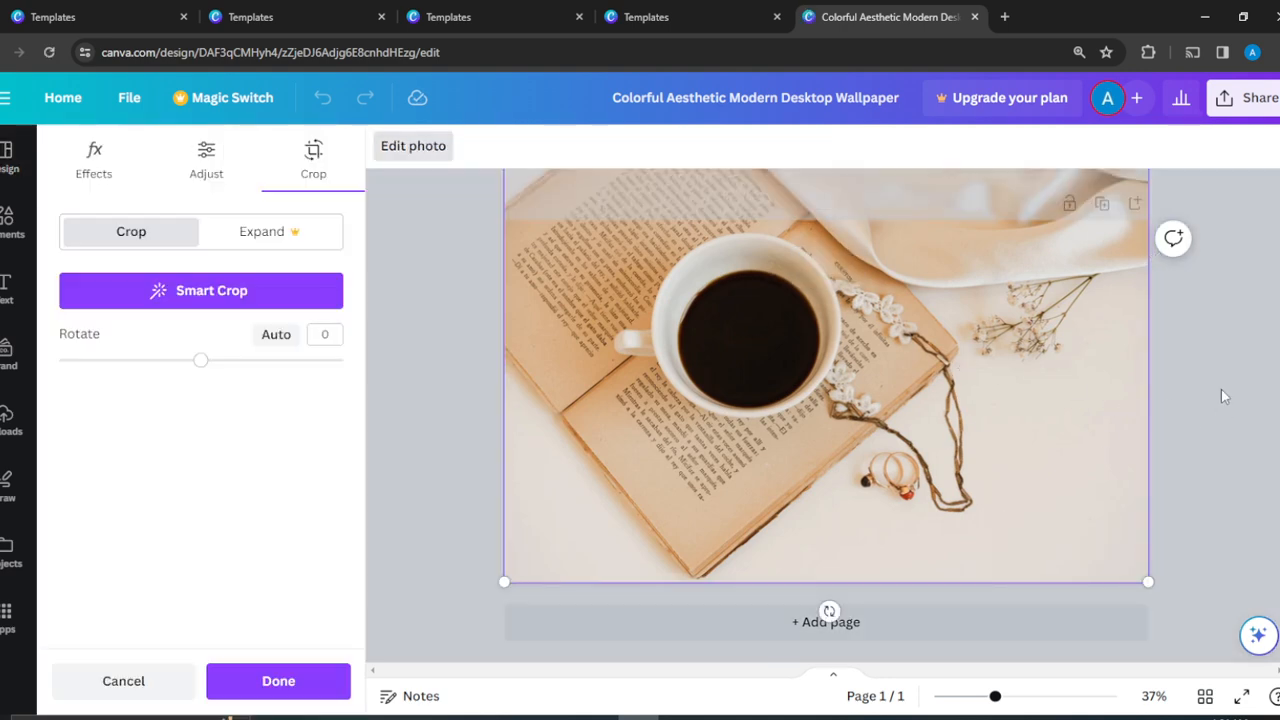
{"action": "left_click", "coordinate": [1221, 396]}
{"action": "left_click", "coordinate": [1221, 396]}
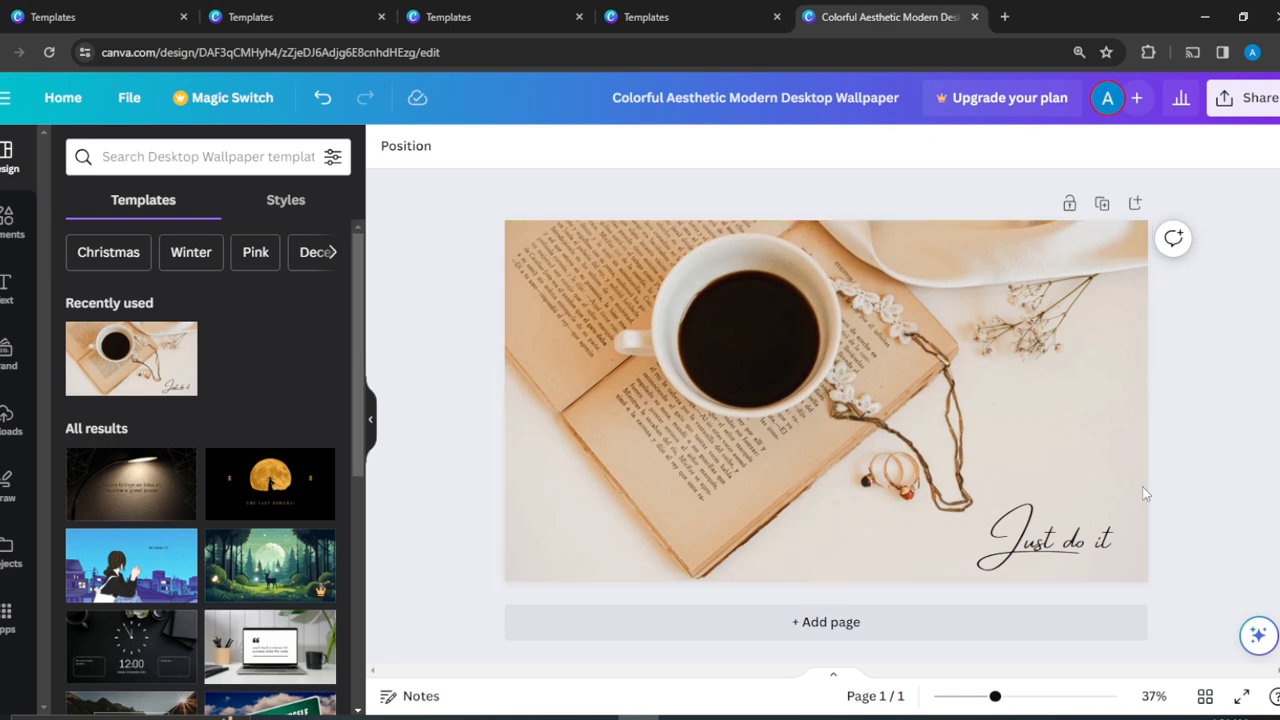
Replace the "Just do it" text on the wallpaper with "You Are More Than Enough"
{"action": "left_click", "coordinate": [1041, 543]}
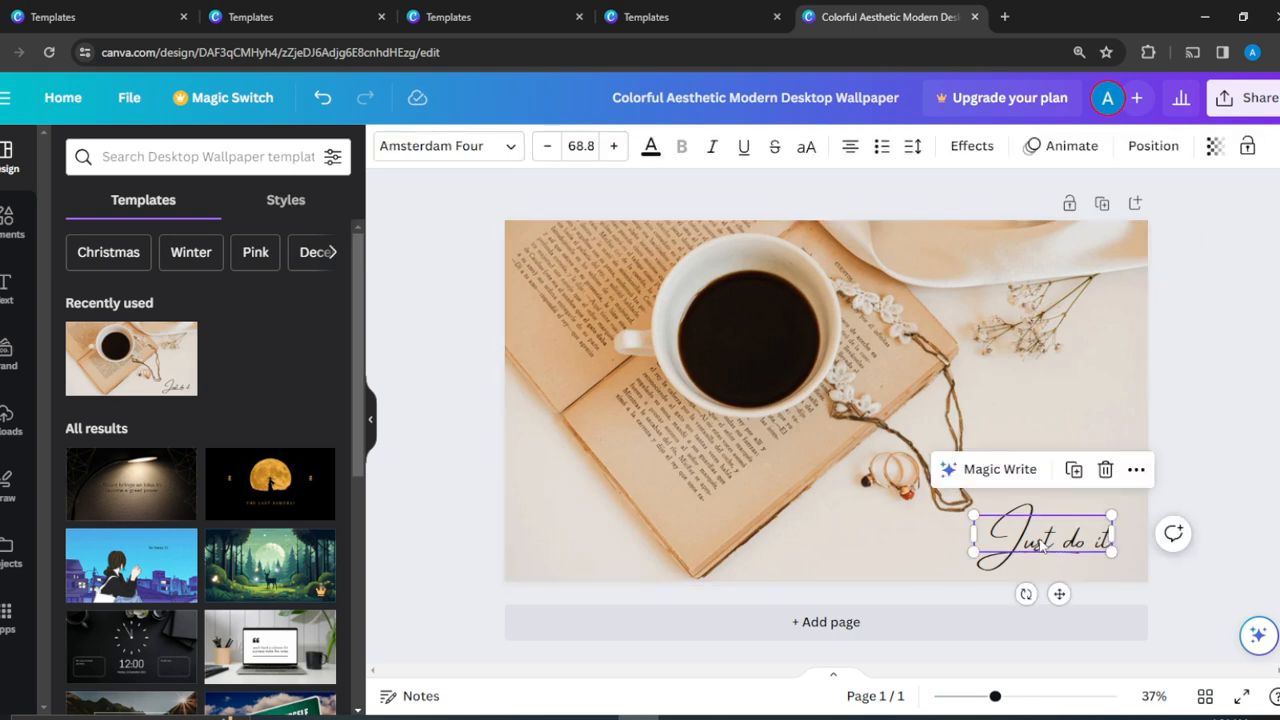
{"action": "left_click", "coordinate": [1041, 543]}
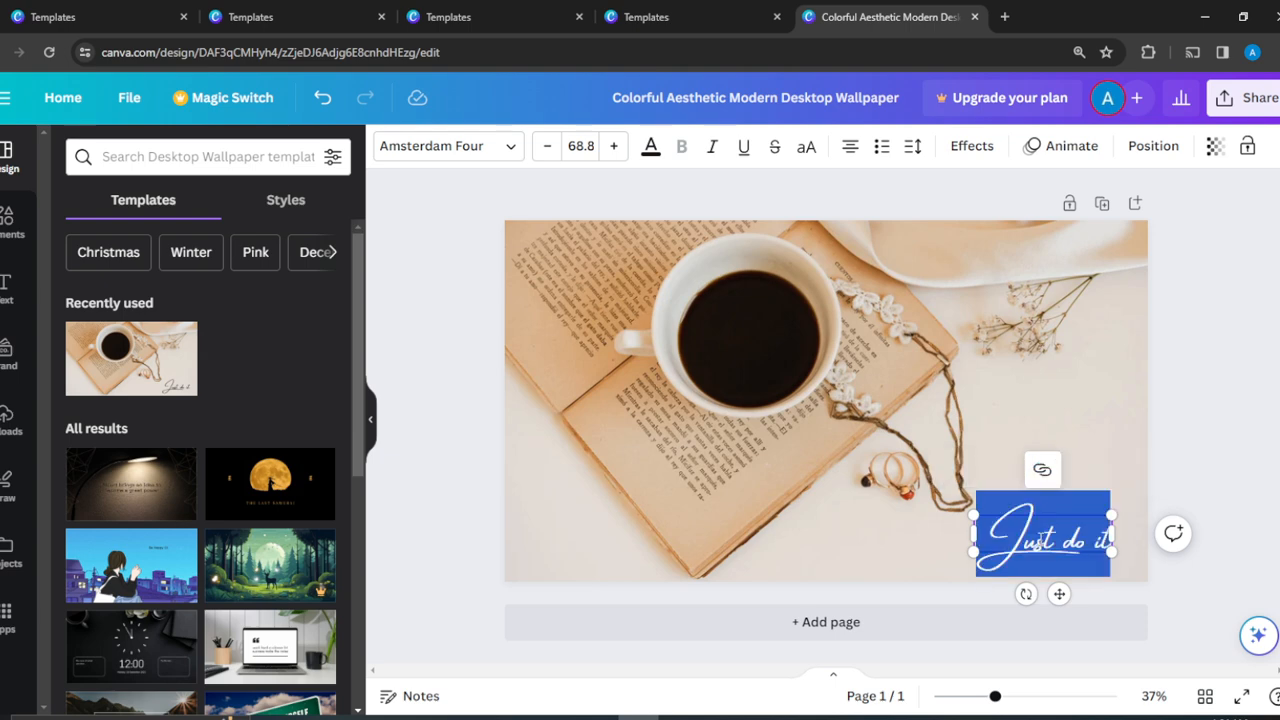
{"action": "type", "text": "You a"}
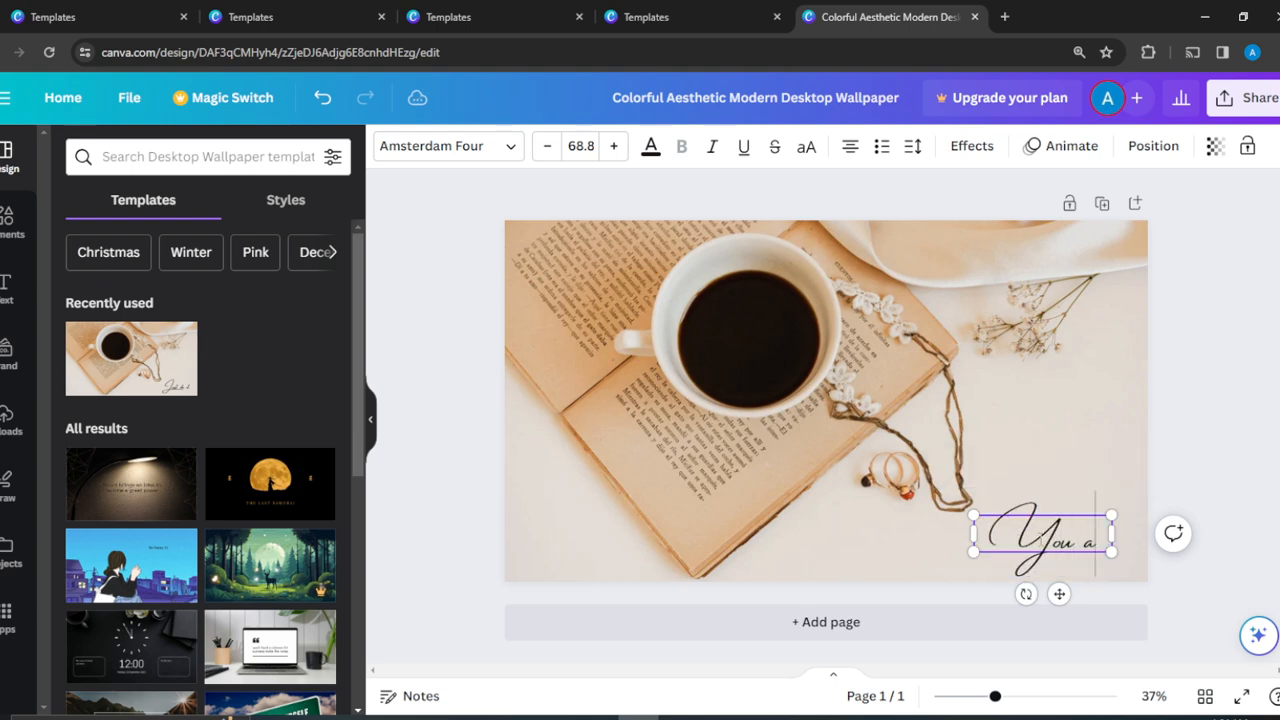
{"action": "key", "text": "BackSpace"}
{"action": "type", "text": "Are More"}
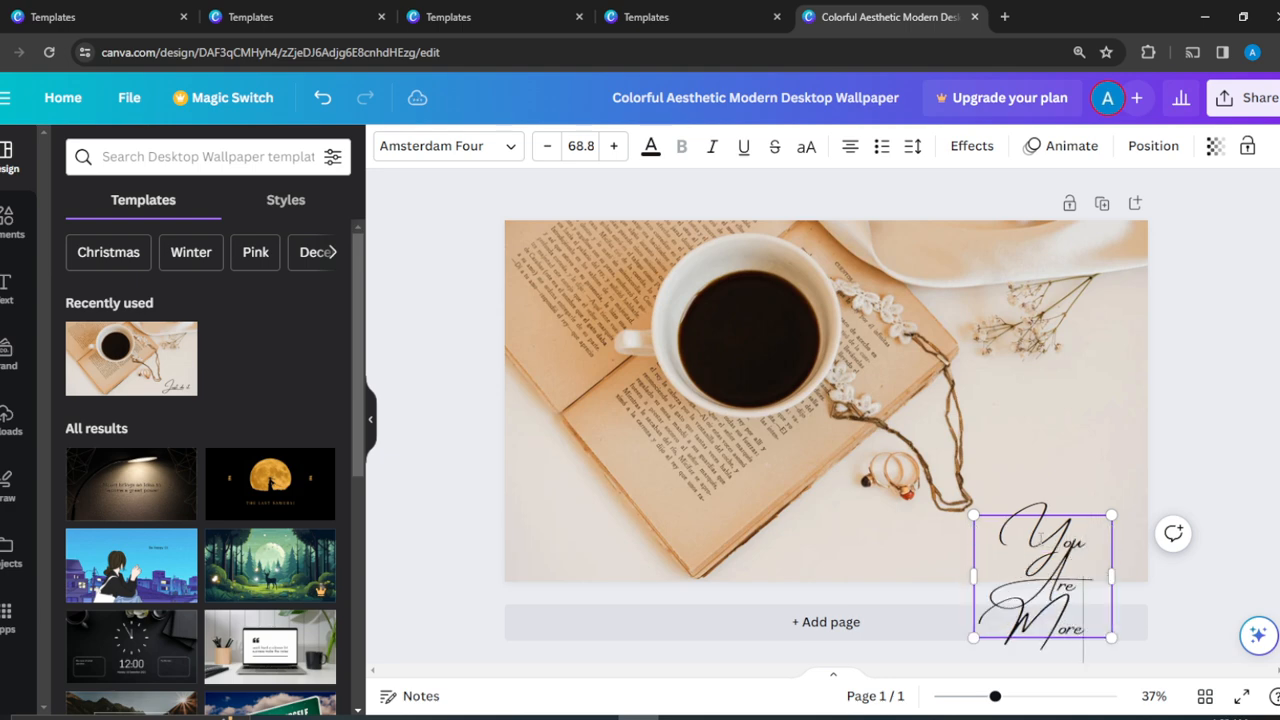
{"action": "type", "text": " Than"}
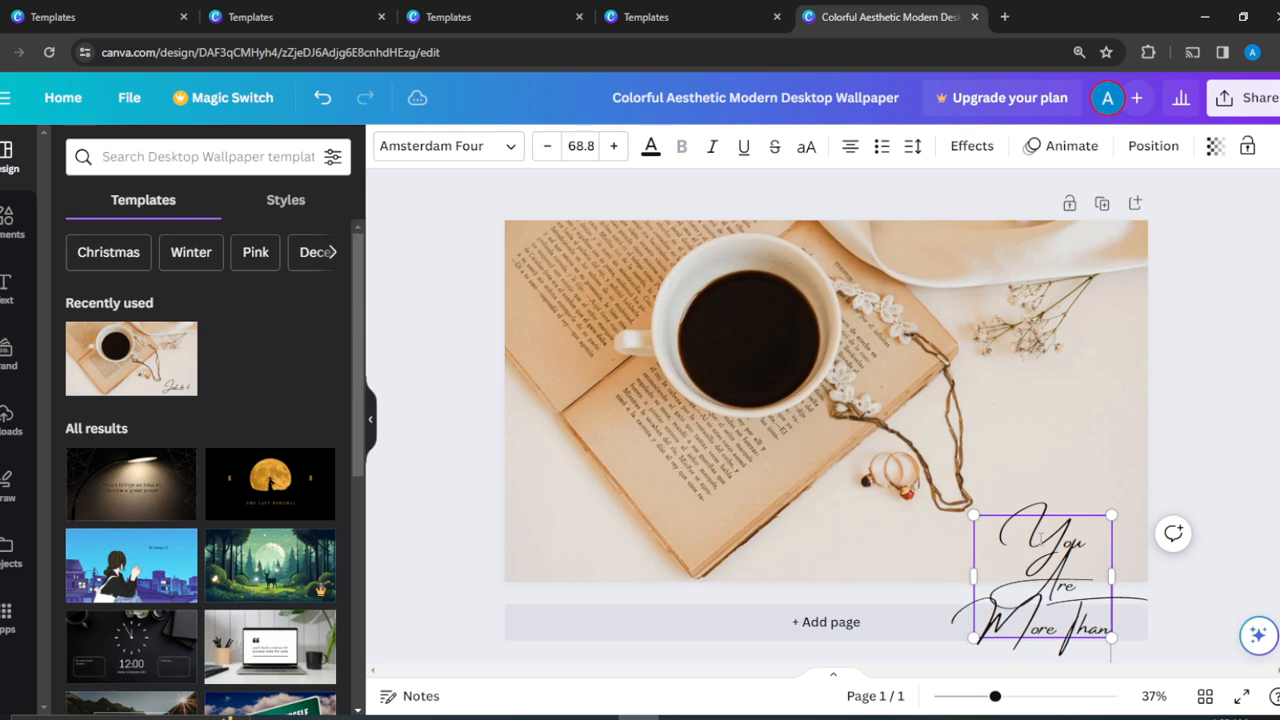
{"action": "type", "text": " Enough"}
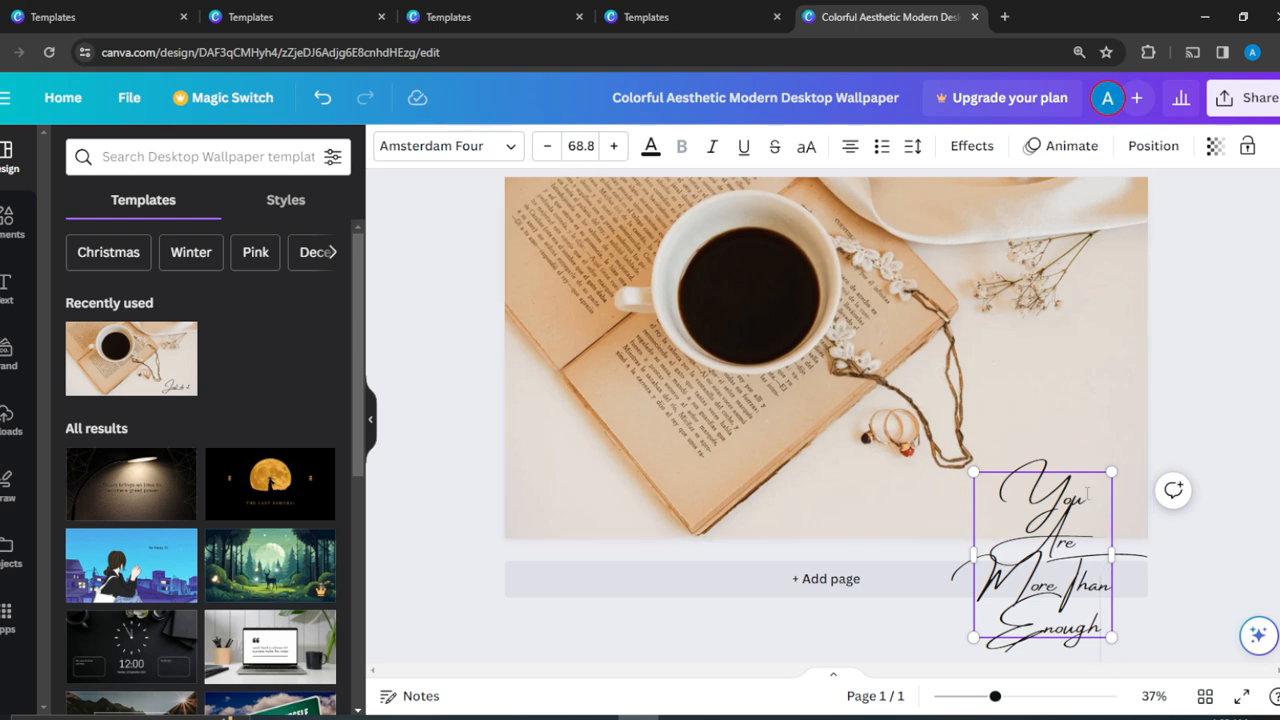
Set the font size of the "You Are More Than Enough" text to 50
{"action": "left_click", "coordinate": [581, 146]}
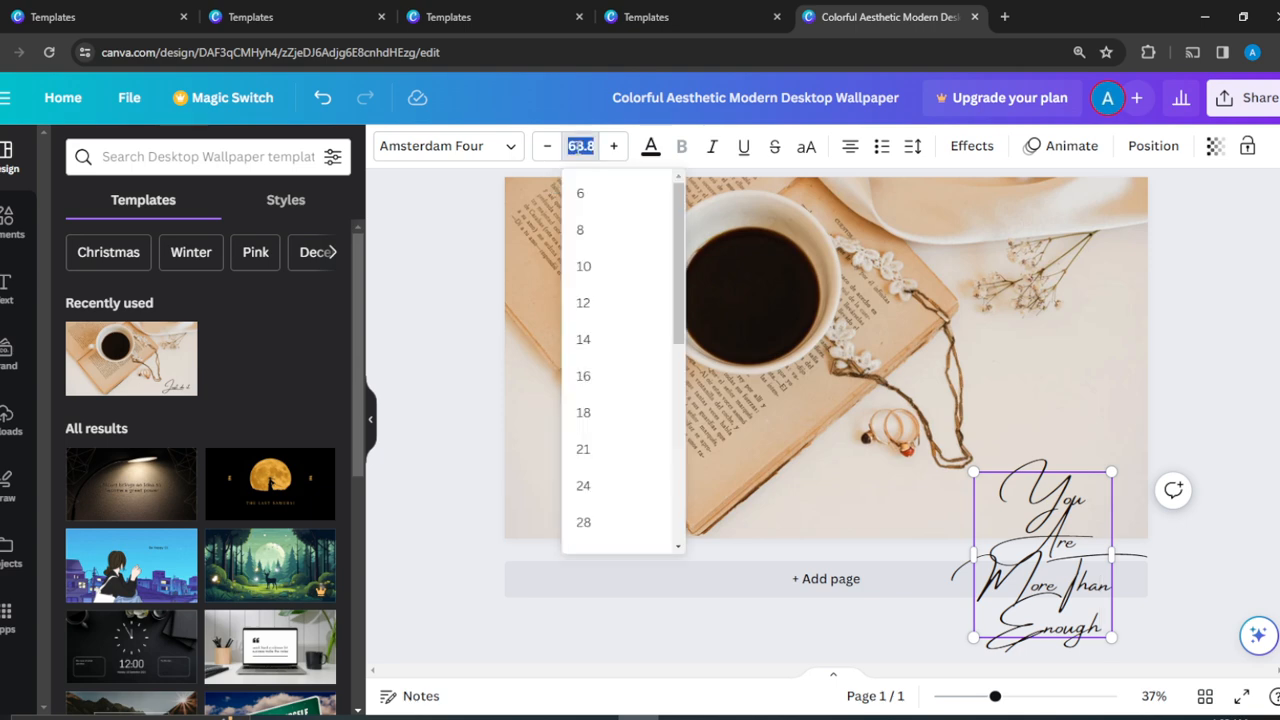
{"action": "type", "text": "50"}
{"action": "key", "text": "Return"}
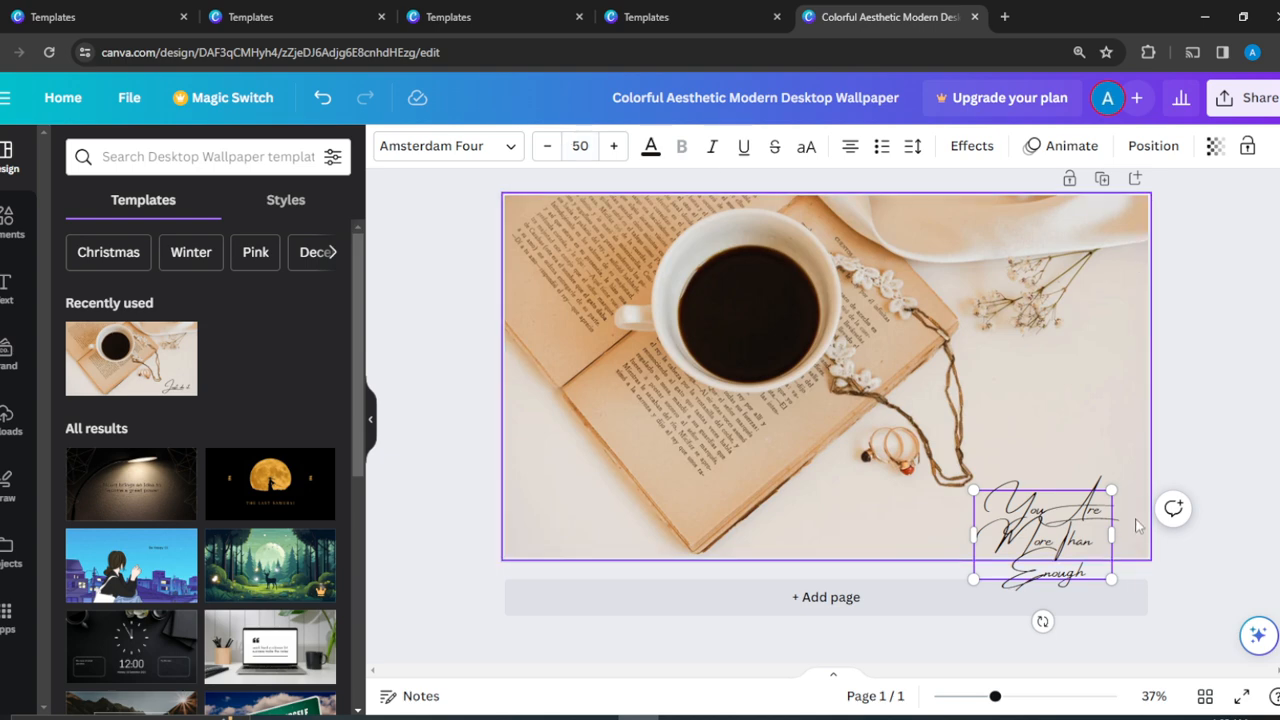
{"action": "left_click", "coordinate": [1245, 306]}
Widen the quote's text box so it wraps onto two lines and place it in the wallpaper's lower-right corner
{"action": "left_click", "coordinate": [1066, 531]}
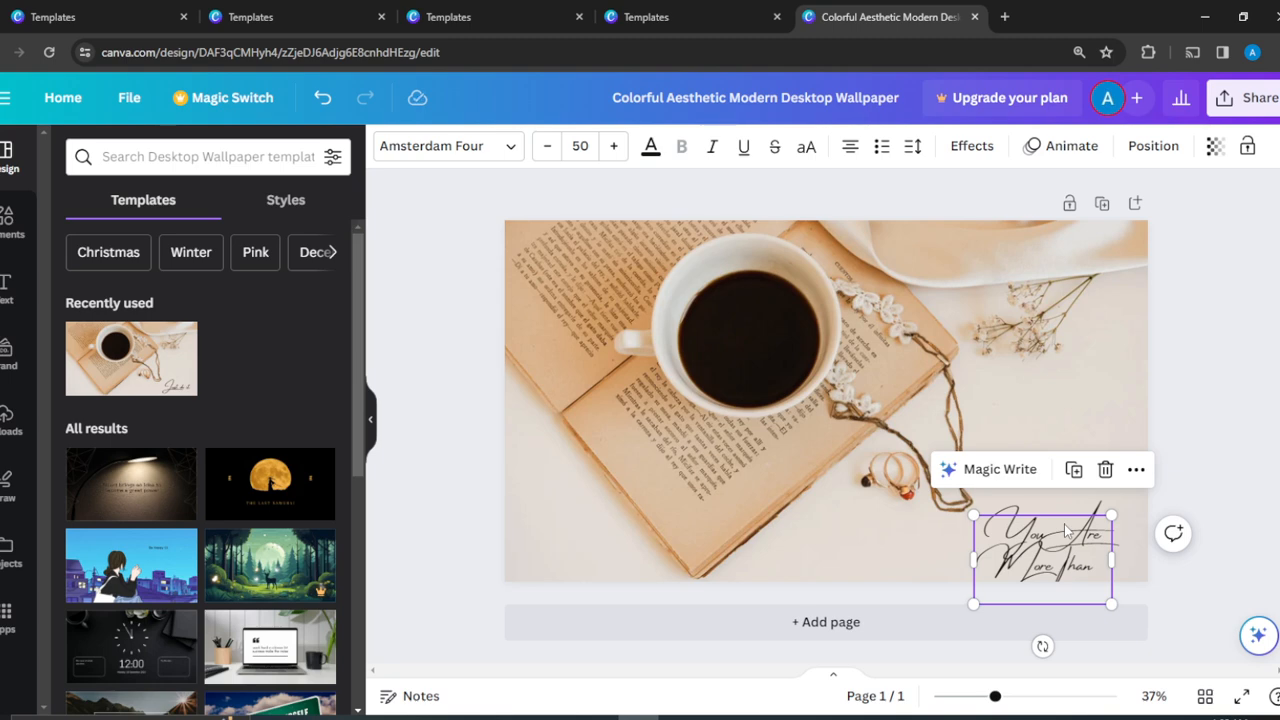
{"action": "left_click_drag", "start_coordinate": [1056, 534], "coordinate": [1203, 508]}
{"action": "left_click_drag", "start_coordinate": [1105, 503], "coordinate": [1050, 540]}
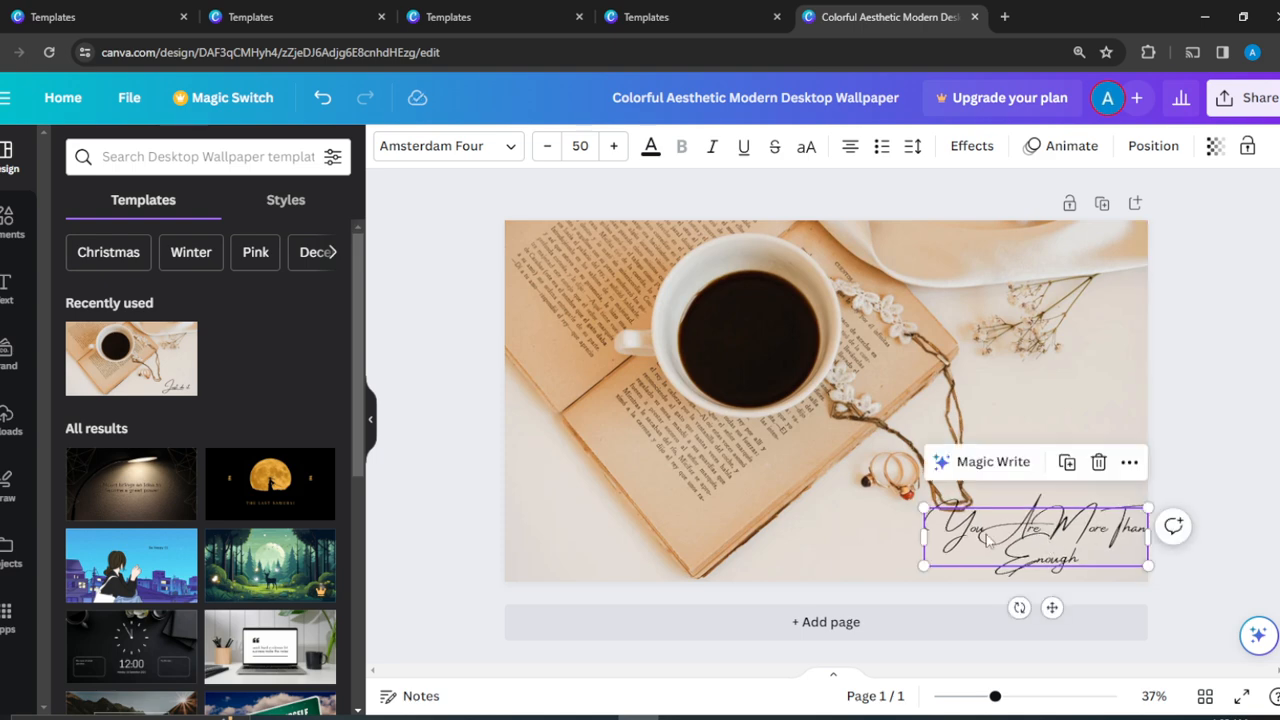
Reduce the font size of the two-line quote to 46
{"action": "left_click", "coordinate": [580, 146]}
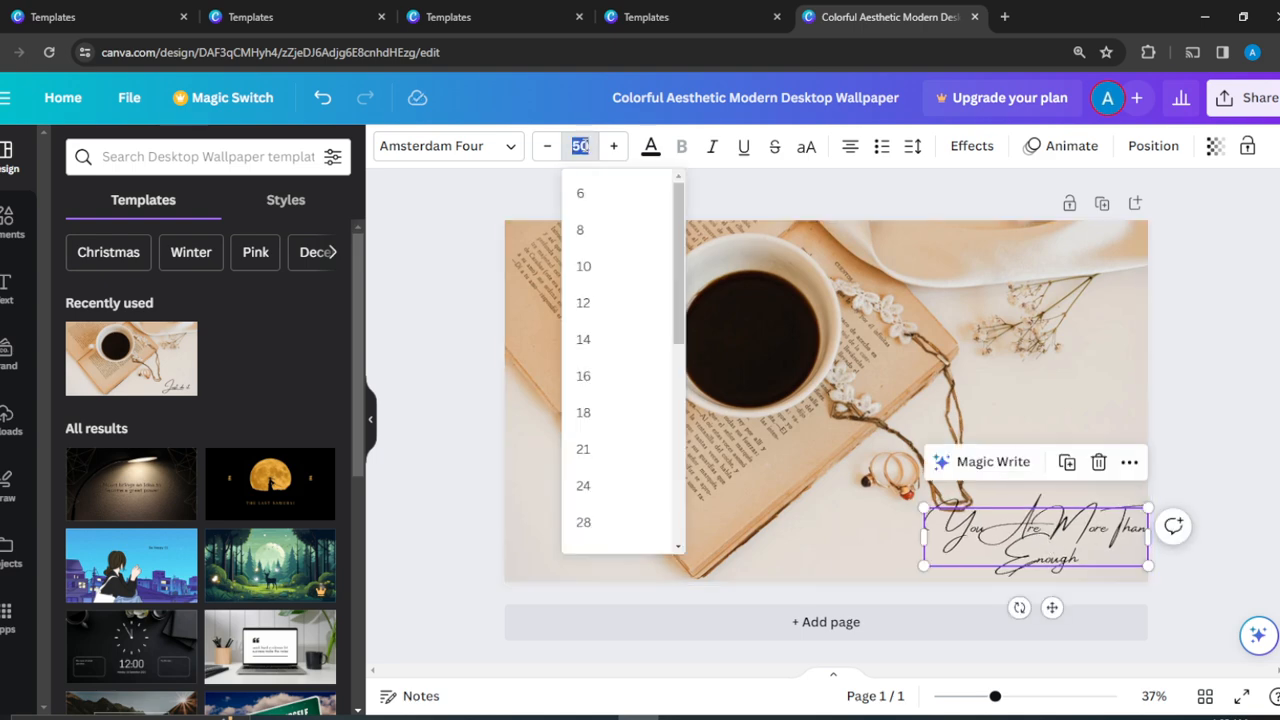
{"action": "type", "text": "46"}
{"action": "key", "text": "Return"}
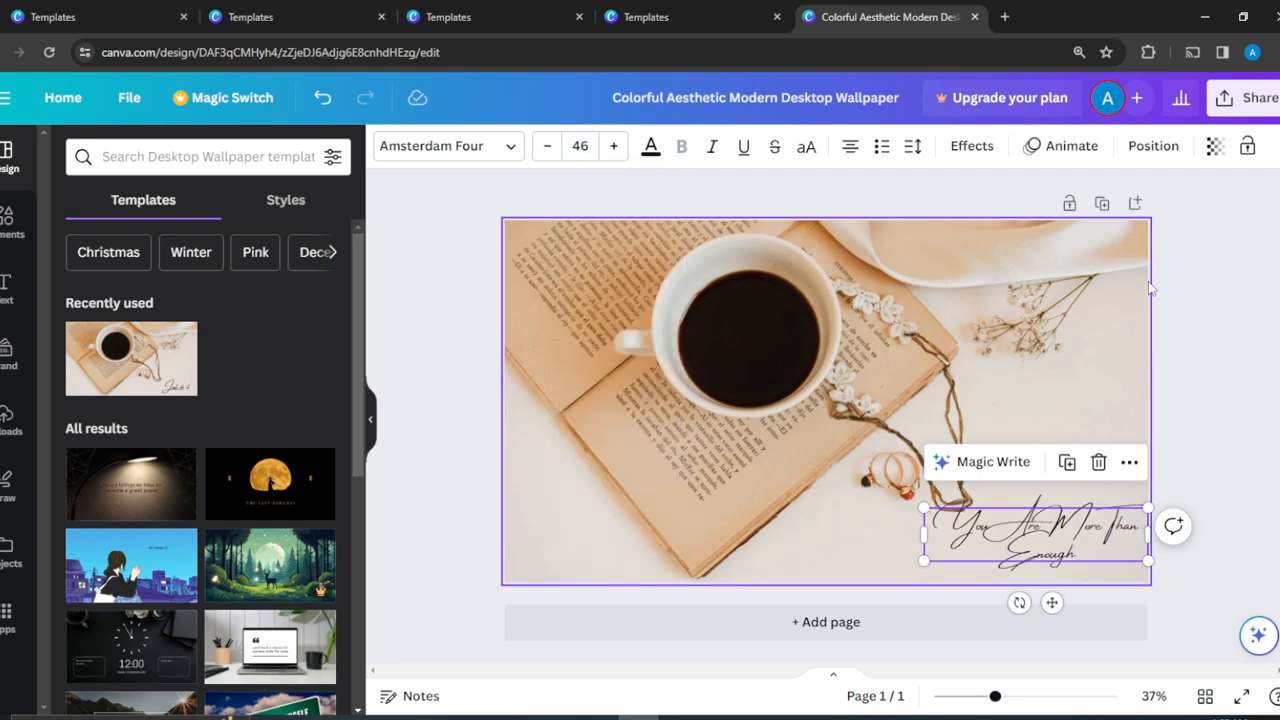
{"action": "left_click", "coordinate": [1250, 402]}
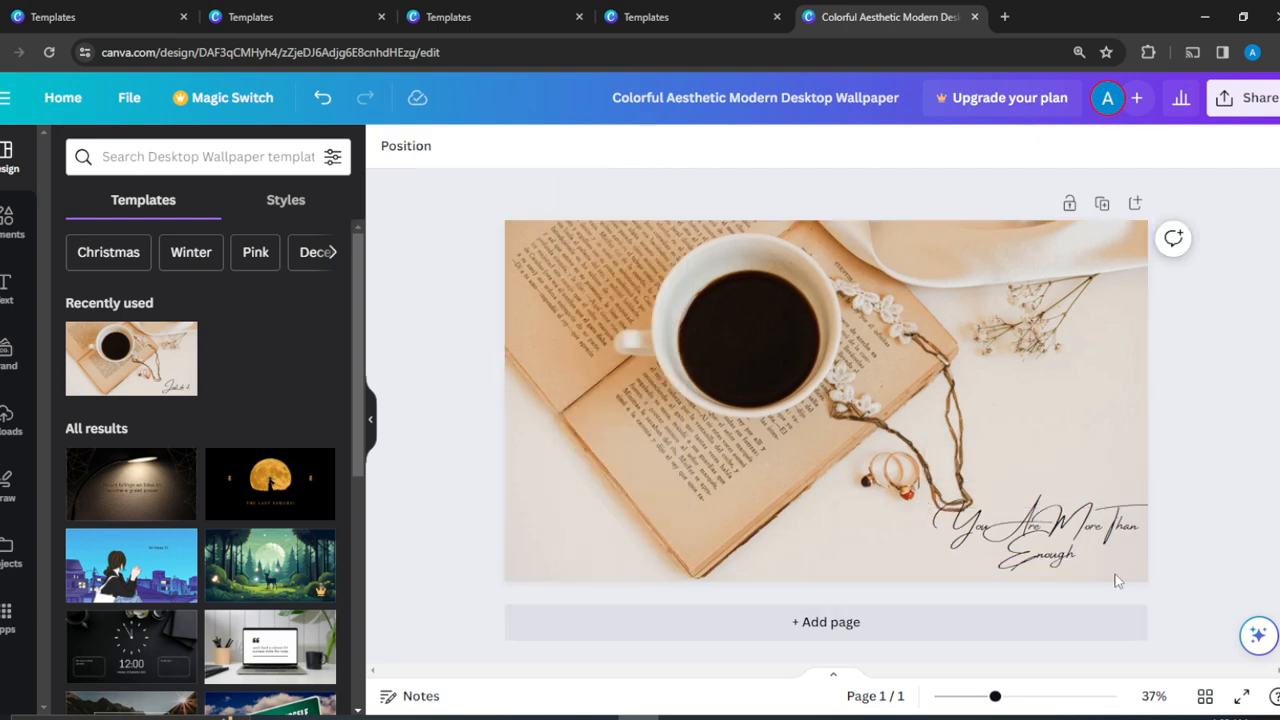
Move the quote slightly down, closer to the wallpaper's lower edge
{"action": "left_click", "coordinate": [1058, 543]}
{"action": "left_click_drag", "start_coordinate": [1058, 543], "coordinate": [1050, 548]}
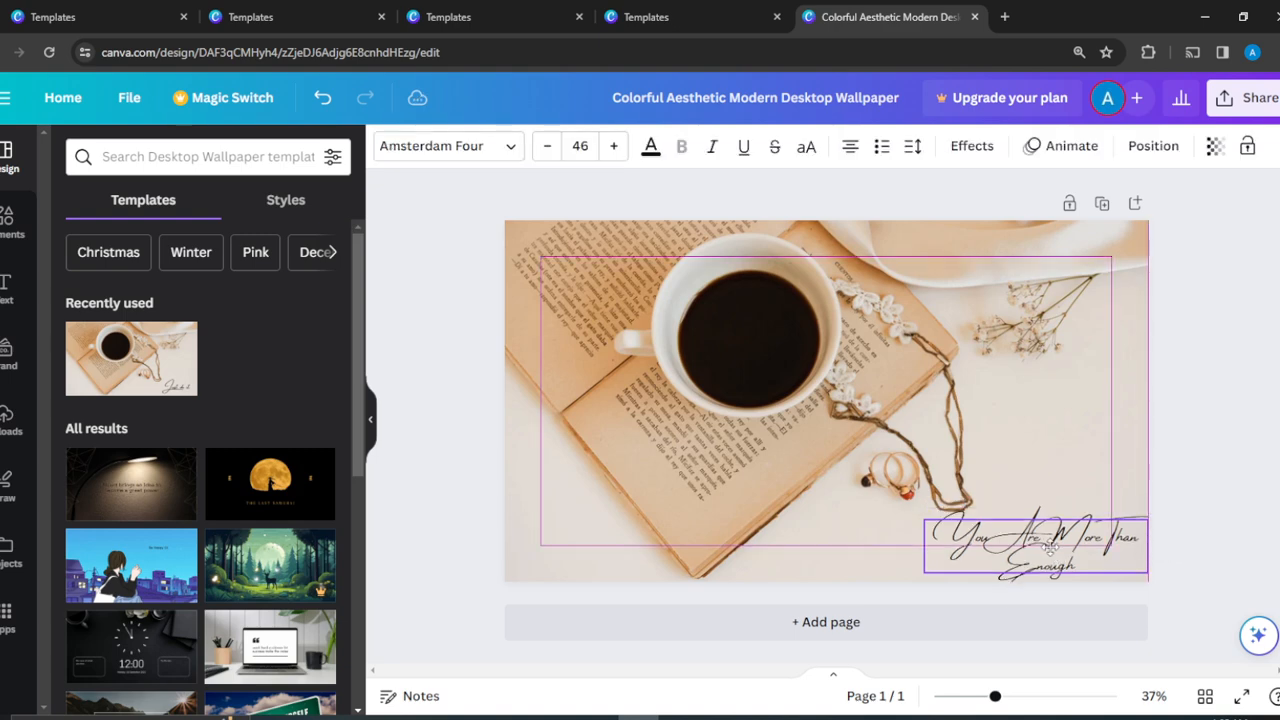
{"action": "left_click_drag", "start_coordinate": [1052, 543], "coordinate": [1057, 552]}
{"action": "left_click", "coordinate": [987, 358]}
{"action": "double_click", "coordinate": [761, 361]}
{"action": "left_click_drag", "start_coordinate": [761, 361], "coordinate": [767, 182]}
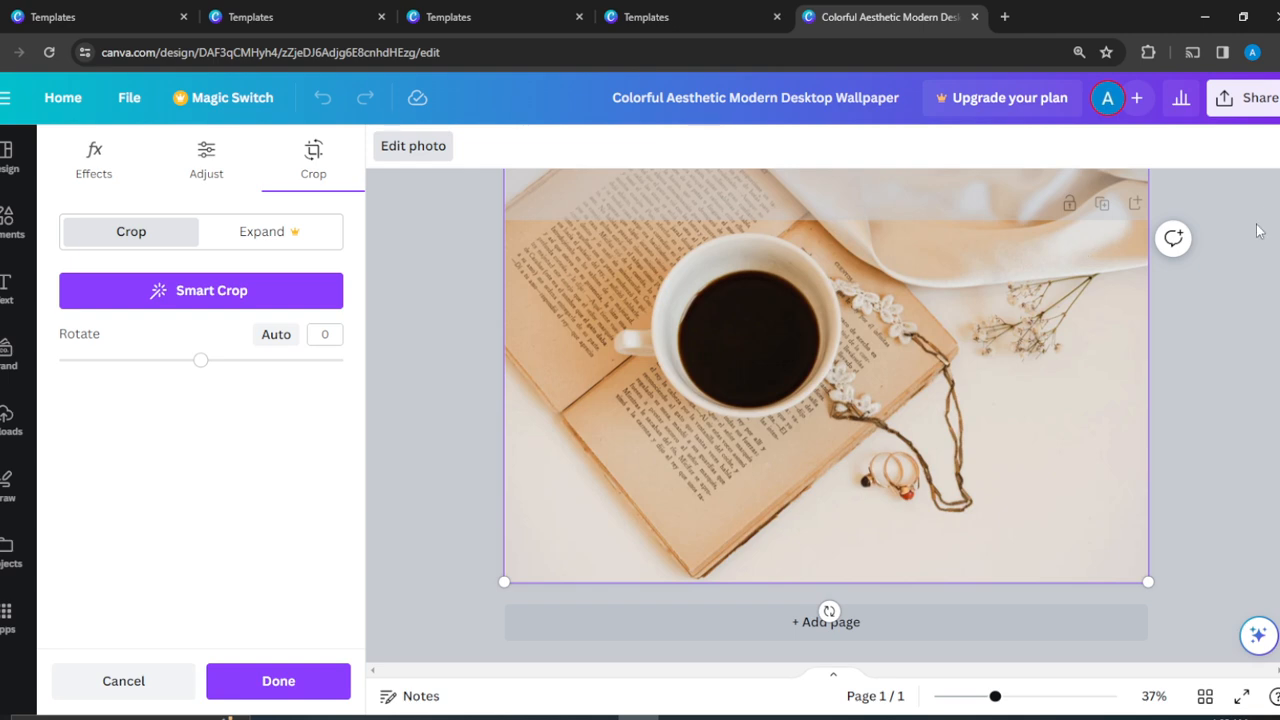
{"action": "key", "text": "Return"}
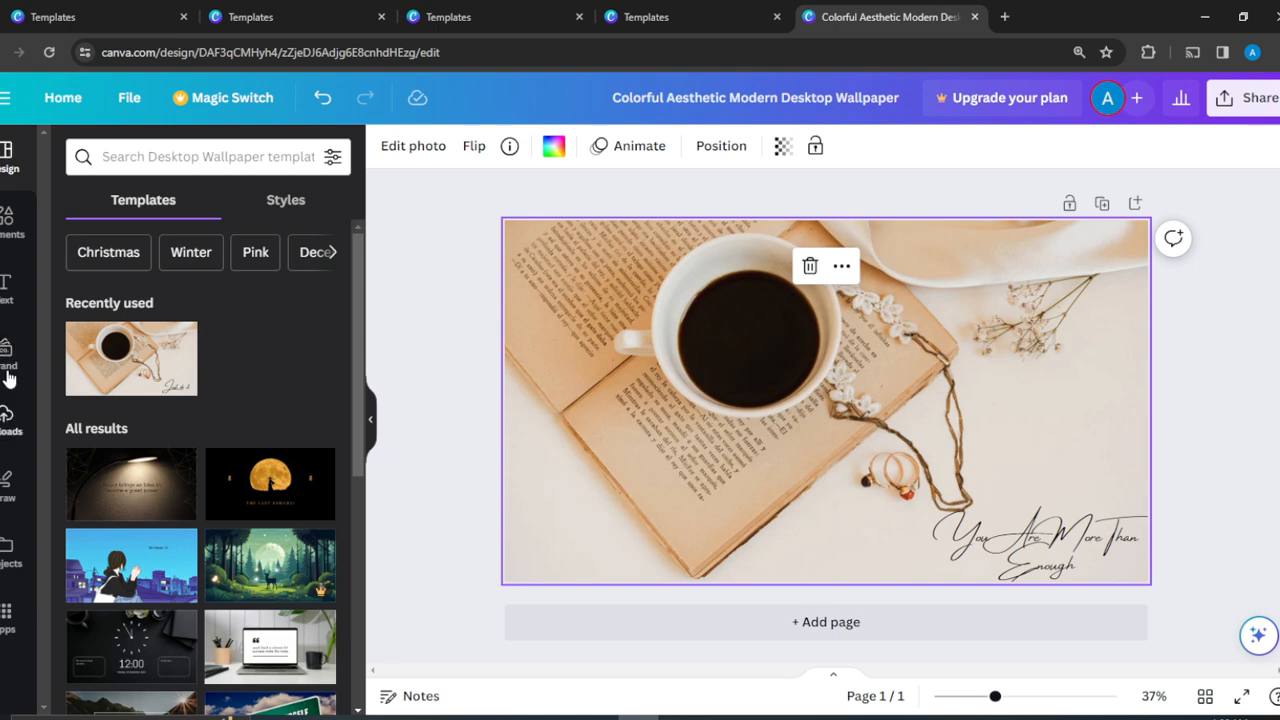
Open the uploads library and browse the Downloads folder for an image file to upload
{"action": "left_click", "coordinate": [6, 425]}
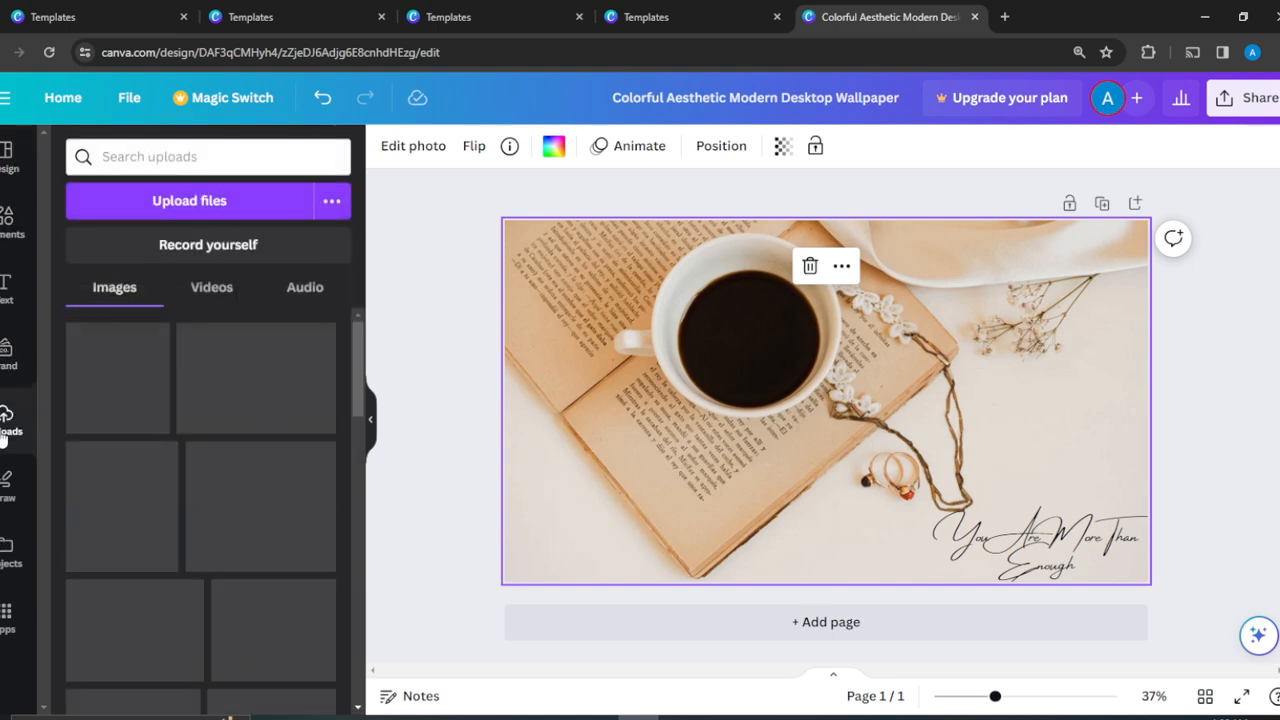
{"action": "left_click", "coordinate": [222, 201]}
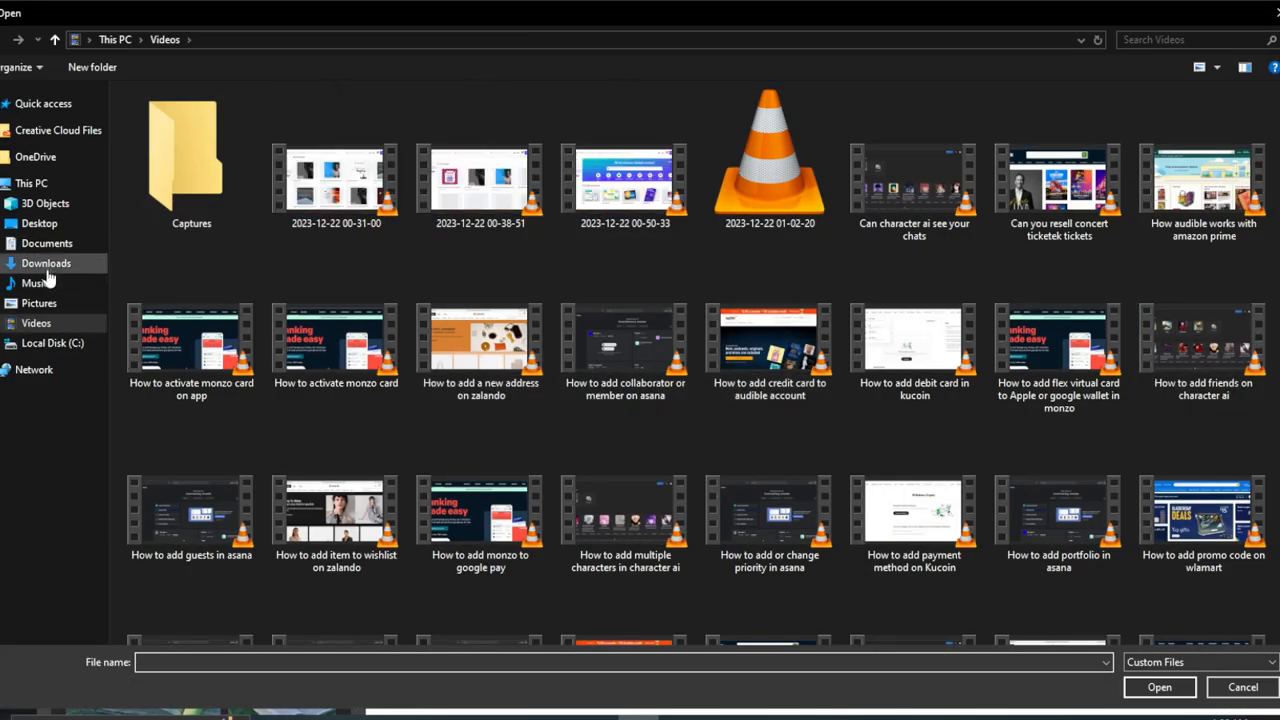
{"action": "left_click", "coordinate": [47, 264]}
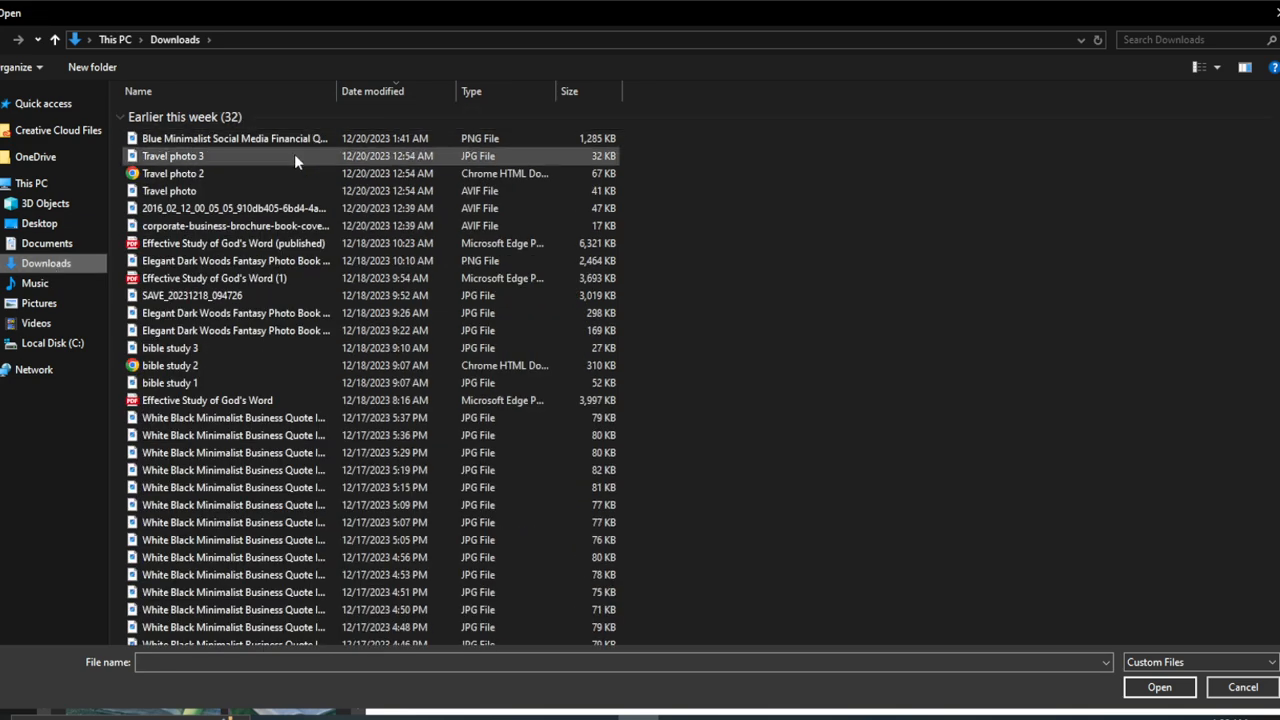
{"action": "left_click", "coordinate": [1274, 12]}
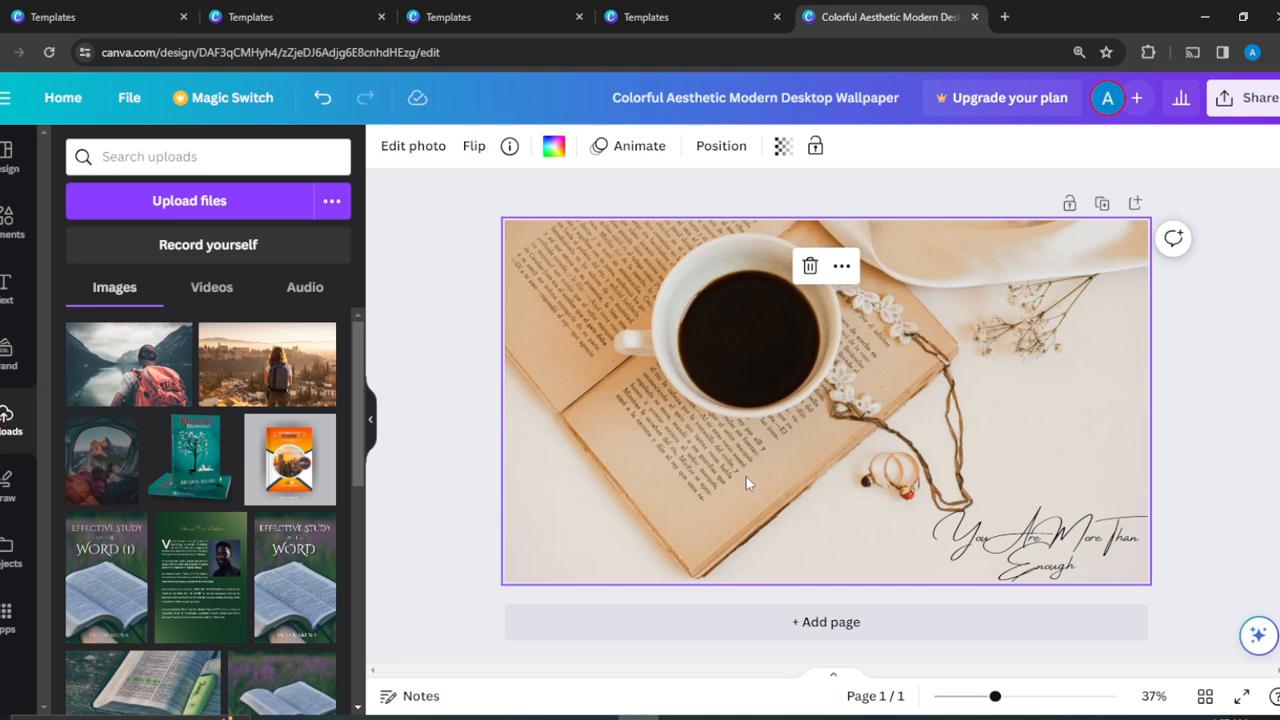
Add the uploaded photo of the mountain view from a tent and replace the wallpaper's background with it
{"action": "left_click", "coordinate": [103, 470]}
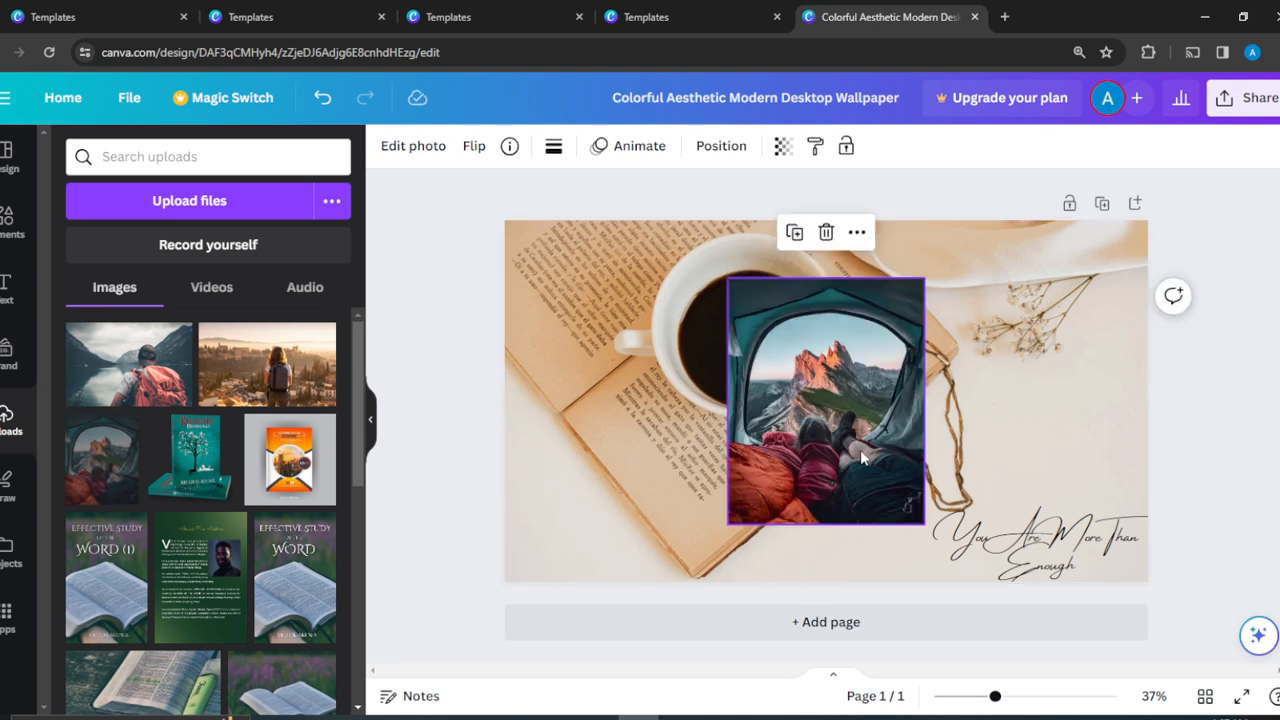
{"action": "left_click_drag", "start_coordinate": [848, 455], "coordinate": [945, 418]}
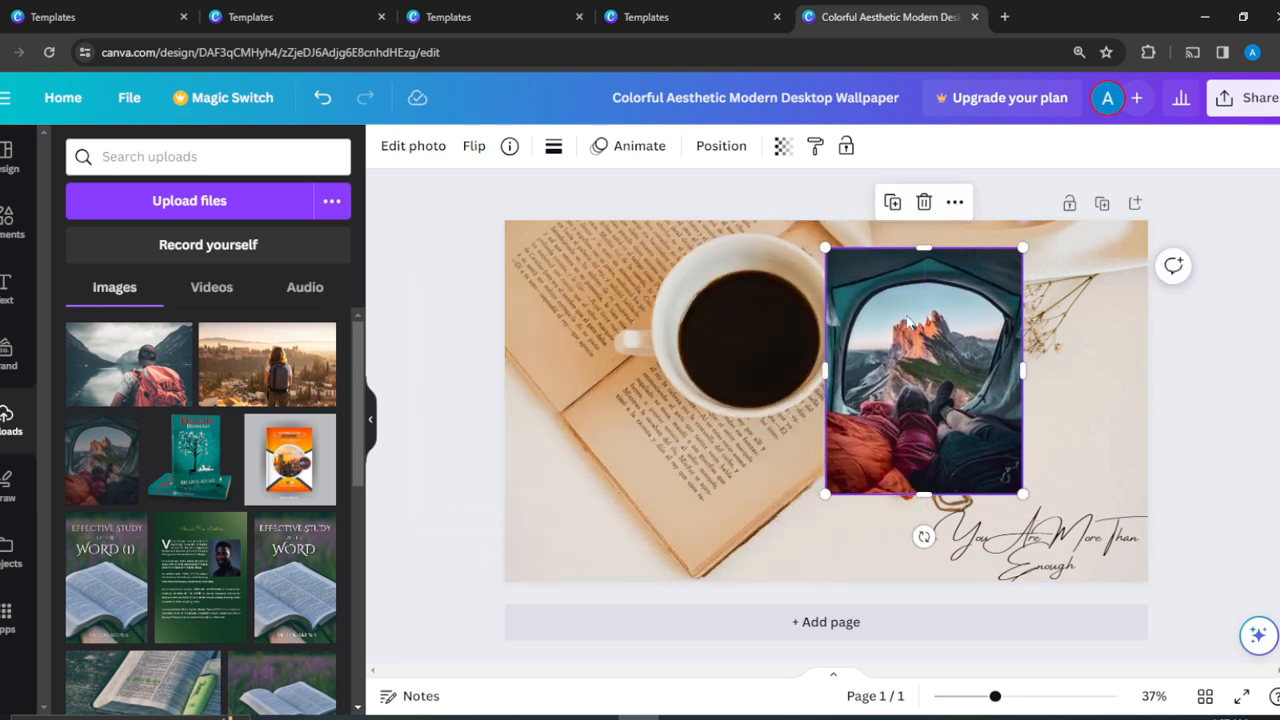
{"action": "left_click", "coordinate": [954, 203]}
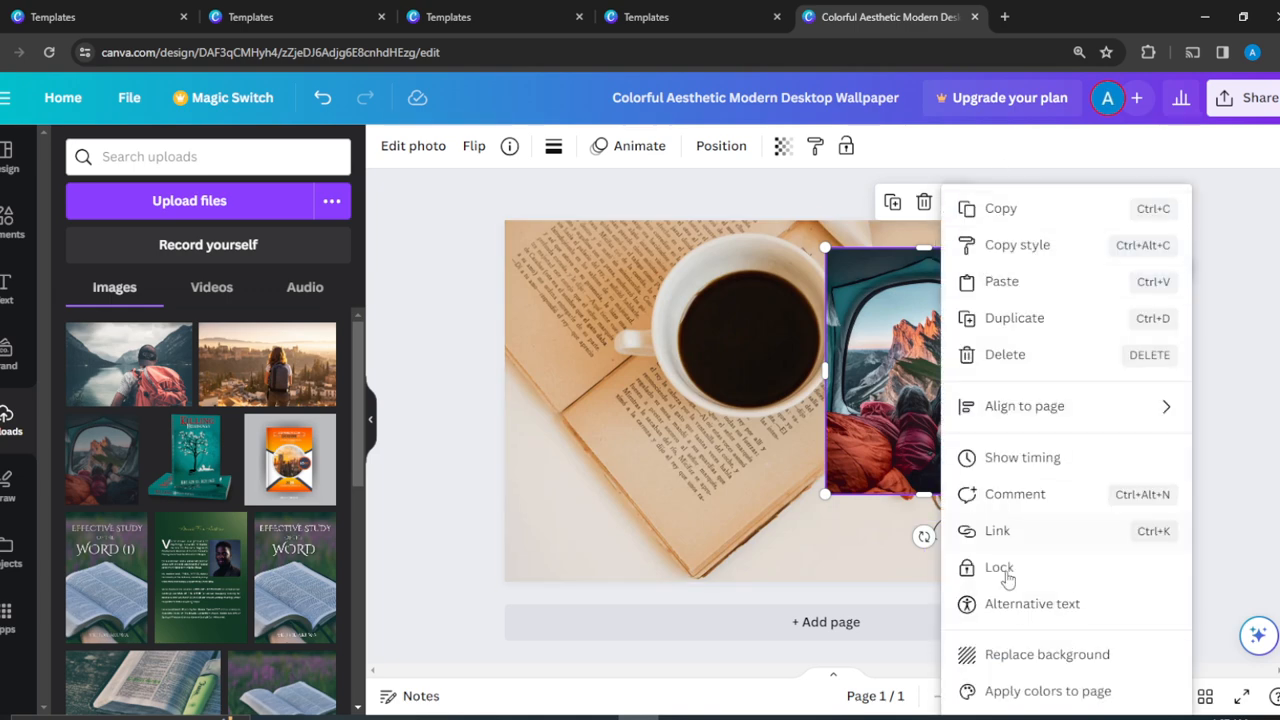
{"action": "left_click", "coordinate": [987, 657]}
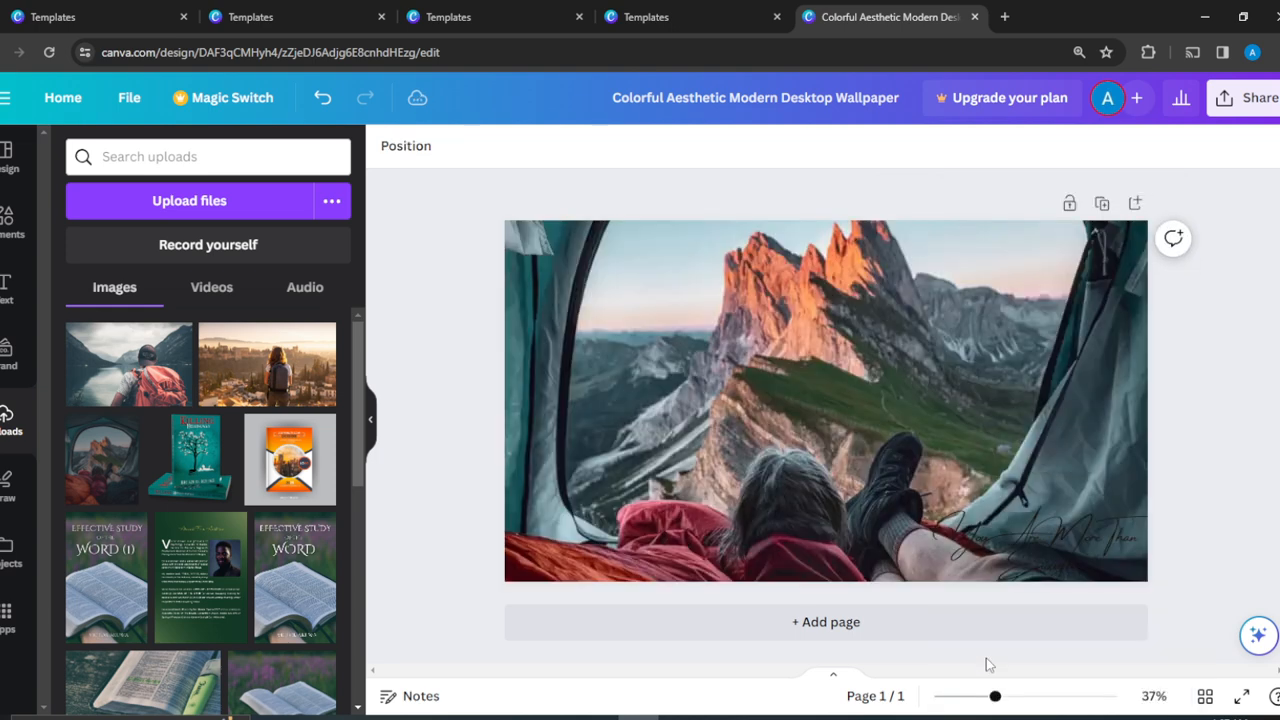
Try a light grey-blue photo colour on the quote text and set its colour to white (#ffffff)
{"action": "left_click", "coordinate": [1060, 540]}
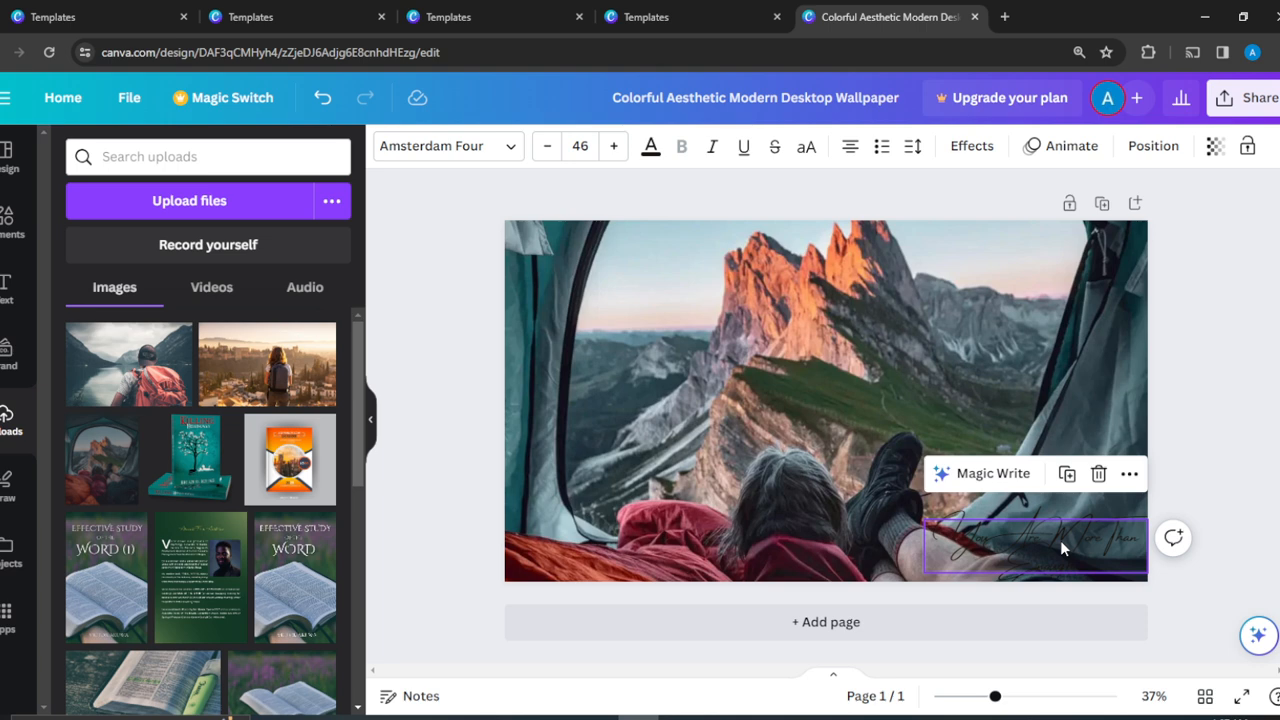
{"action": "left_click", "coordinate": [651, 147]}
{"action": "left_click", "coordinate": [172, 254]}
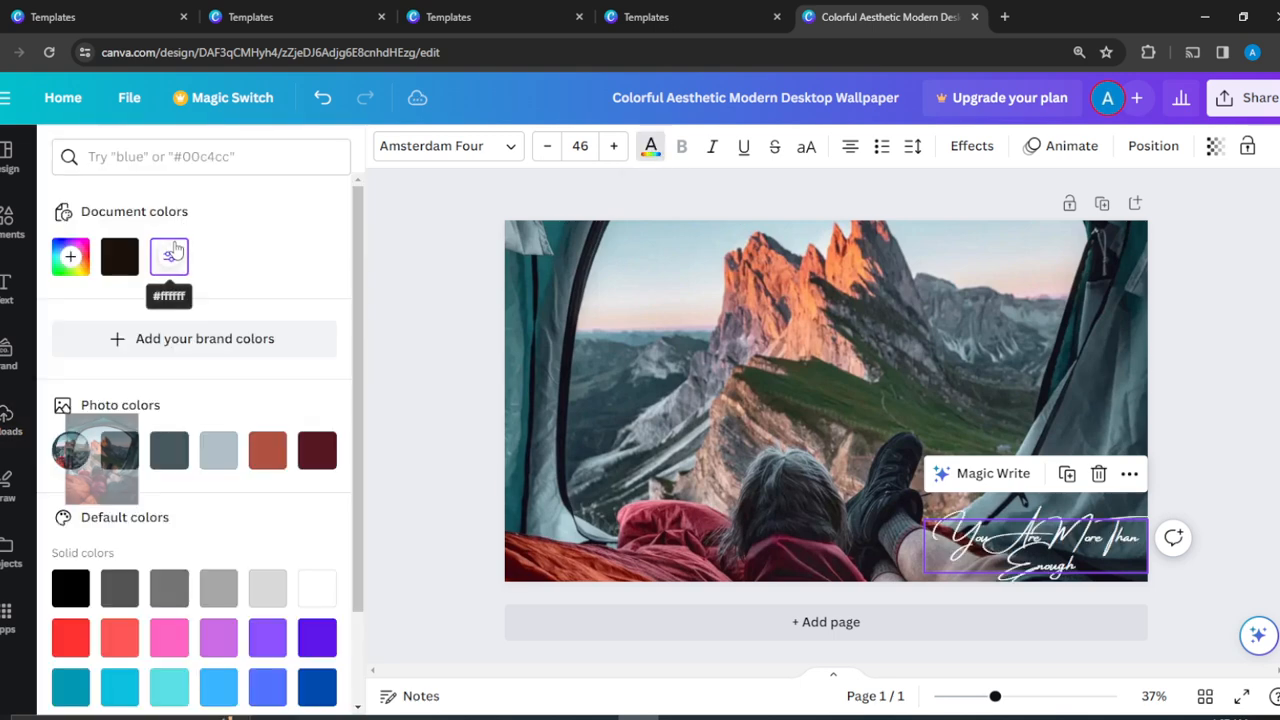
{"action": "left_click", "coordinate": [222, 449]}
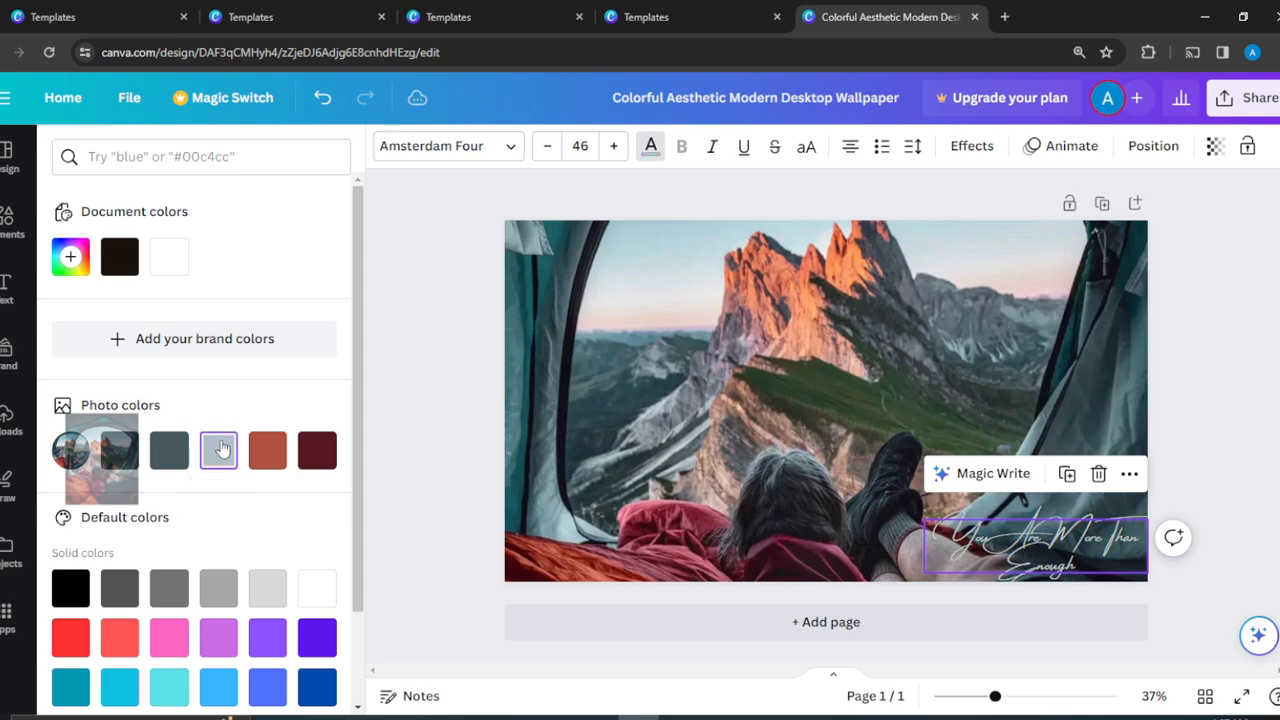
{"action": "left_click", "coordinate": [172, 254]}
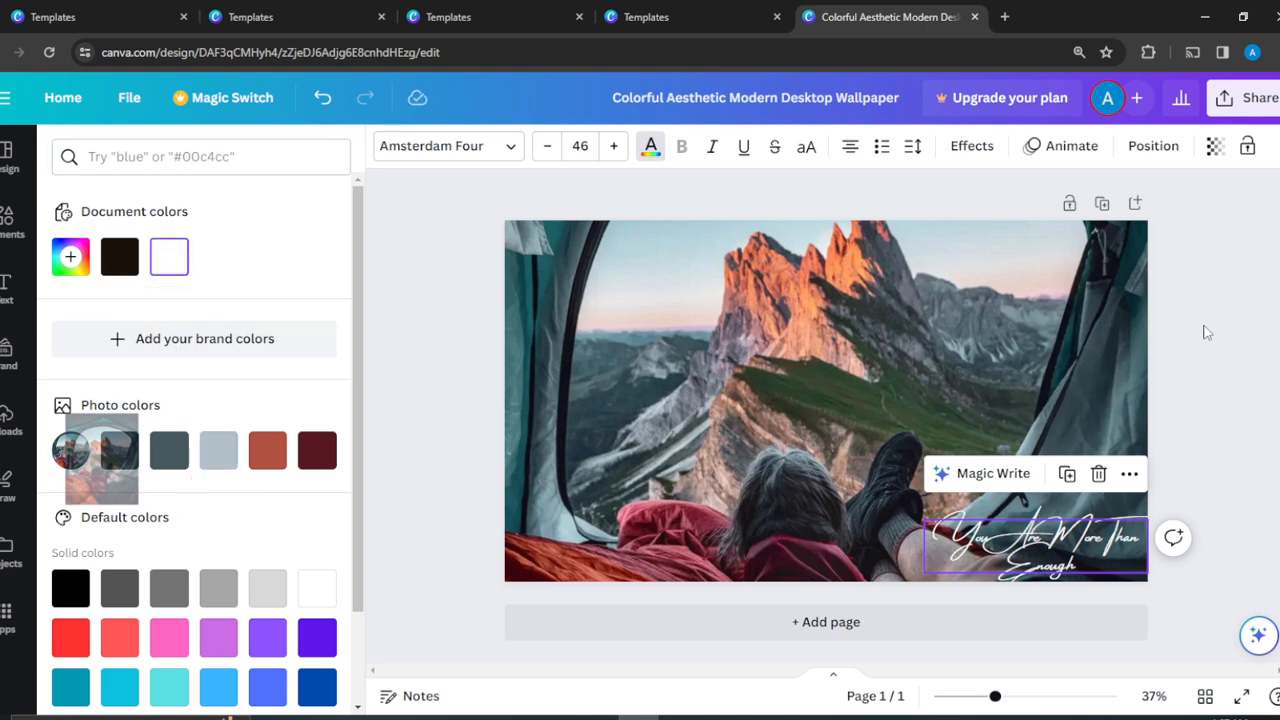
{"action": "left_click", "coordinate": [1204, 326]}
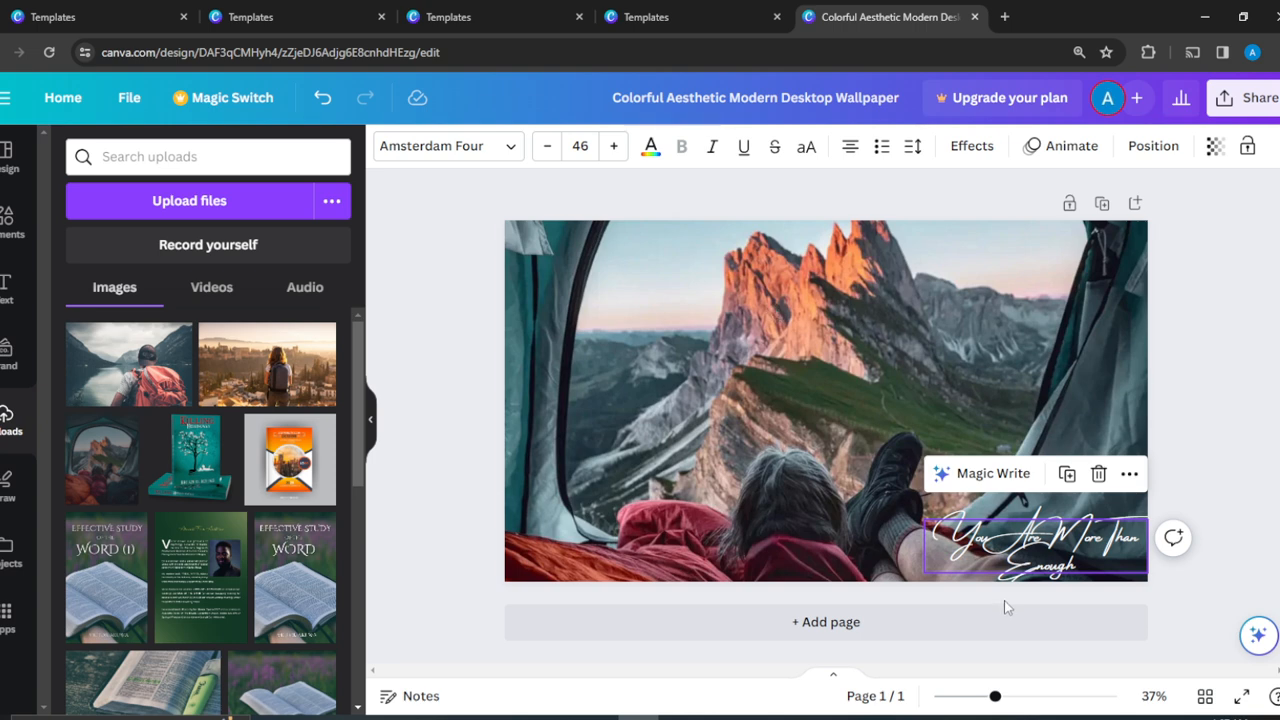
Move the white quote up from the lower-right corner to just above the hiker's legs, and deselect it
{"action": "left_click_drag", "start_coordinate": [1050, 570], "coordinate": [1042, 452]}
{"action": "left_click", "coordinate": [1242, 336]}
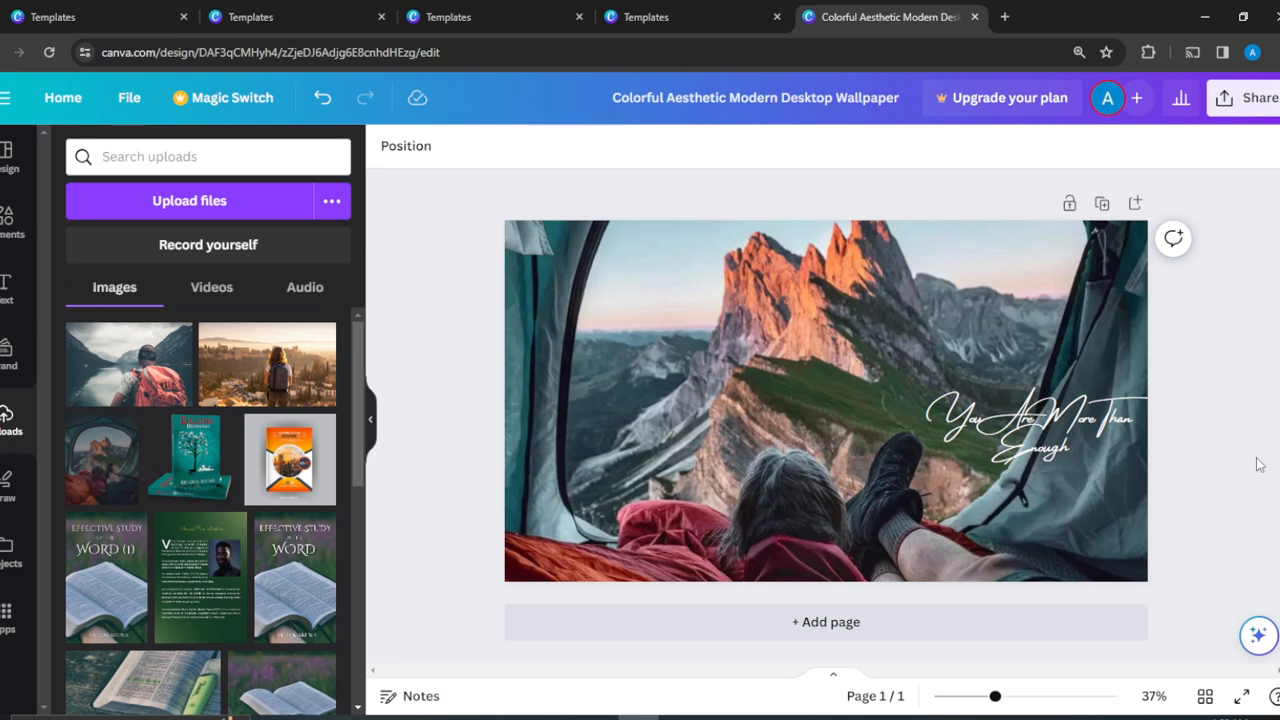
View the sharing and download options for the wallpaper design, and close them
{"action": "left_click", "coordinate": [1250, 97]}
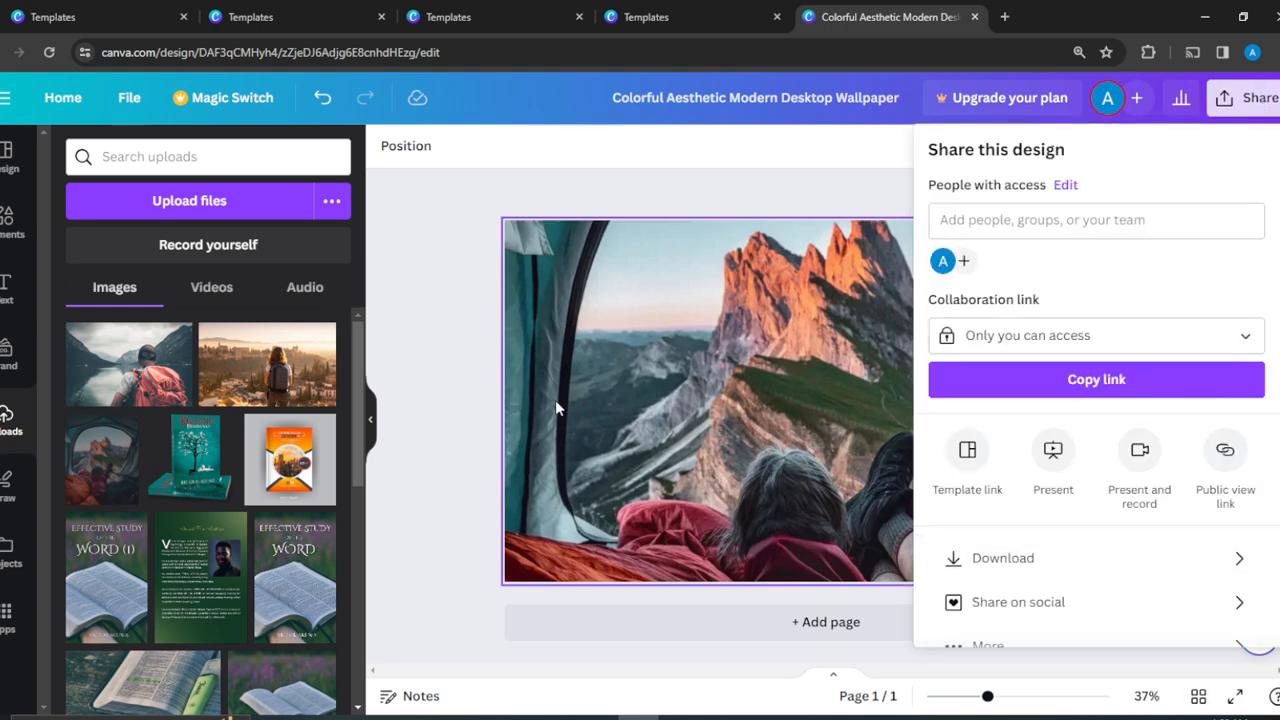
{"action": "left_click", "coordinate": [768, 358]}
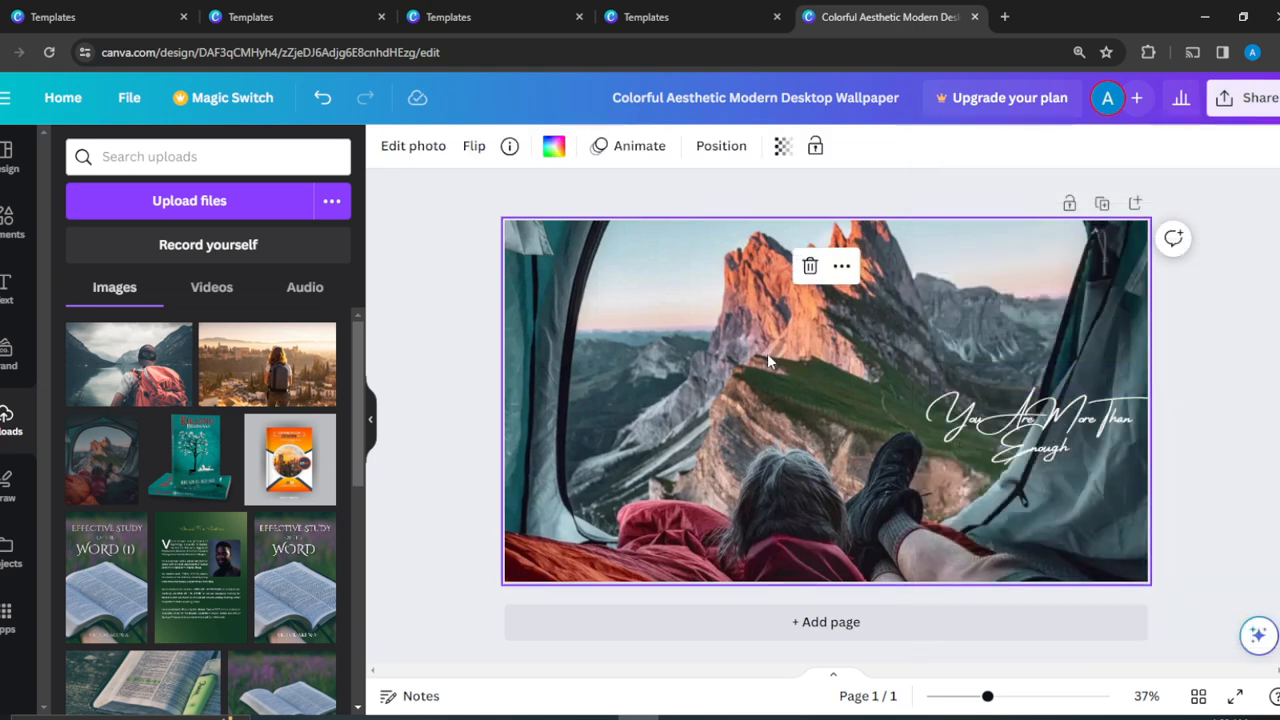